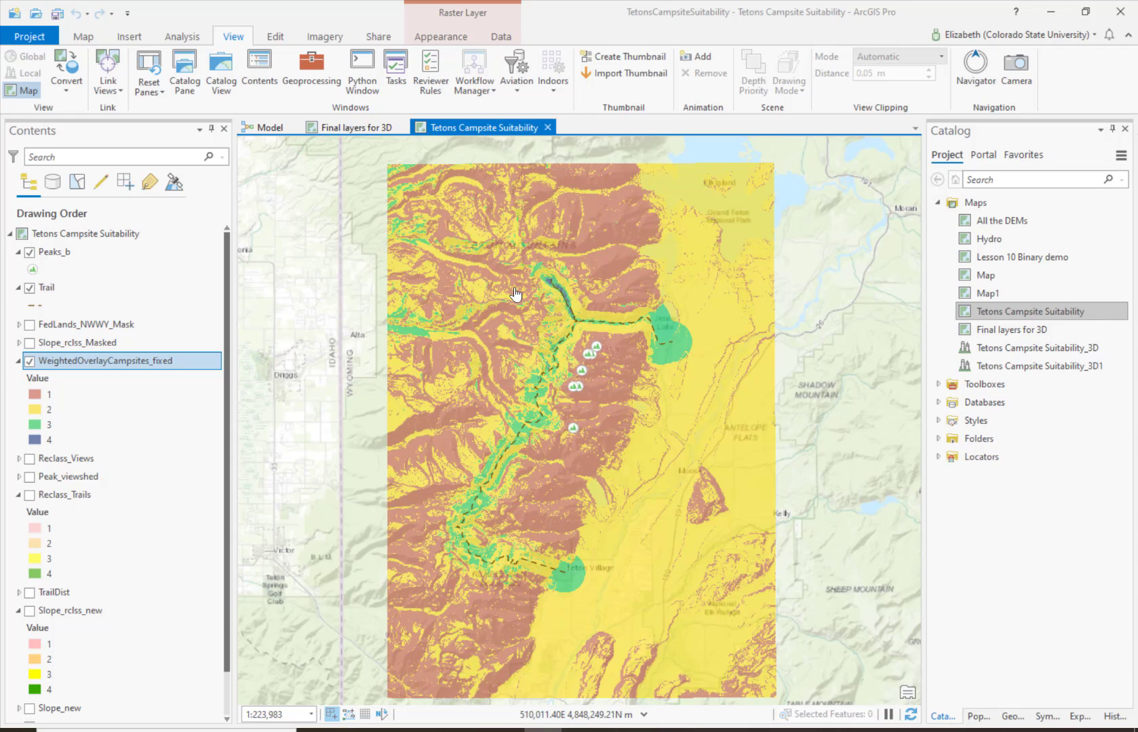
In the Final layers for 3D map, show WeightedOverlayCampsites and remove the WeightedOverlayCampsites original symbology layer.
click(345, 127)
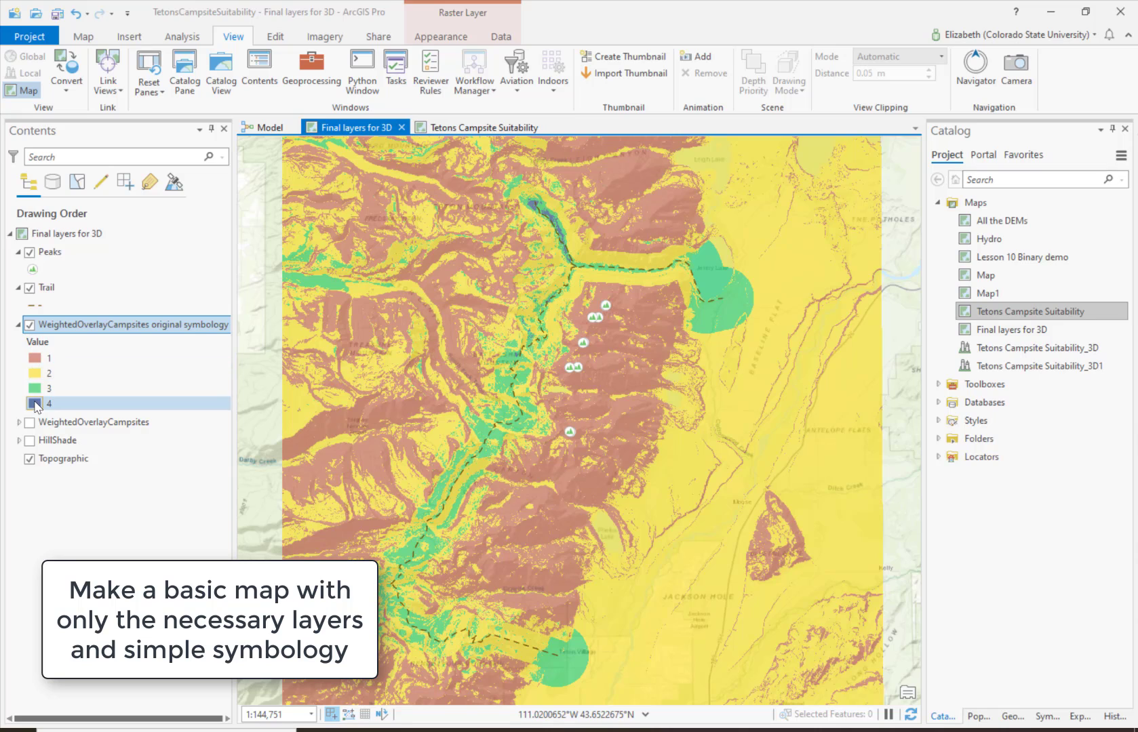
click(29, 324)
click(19, 324)
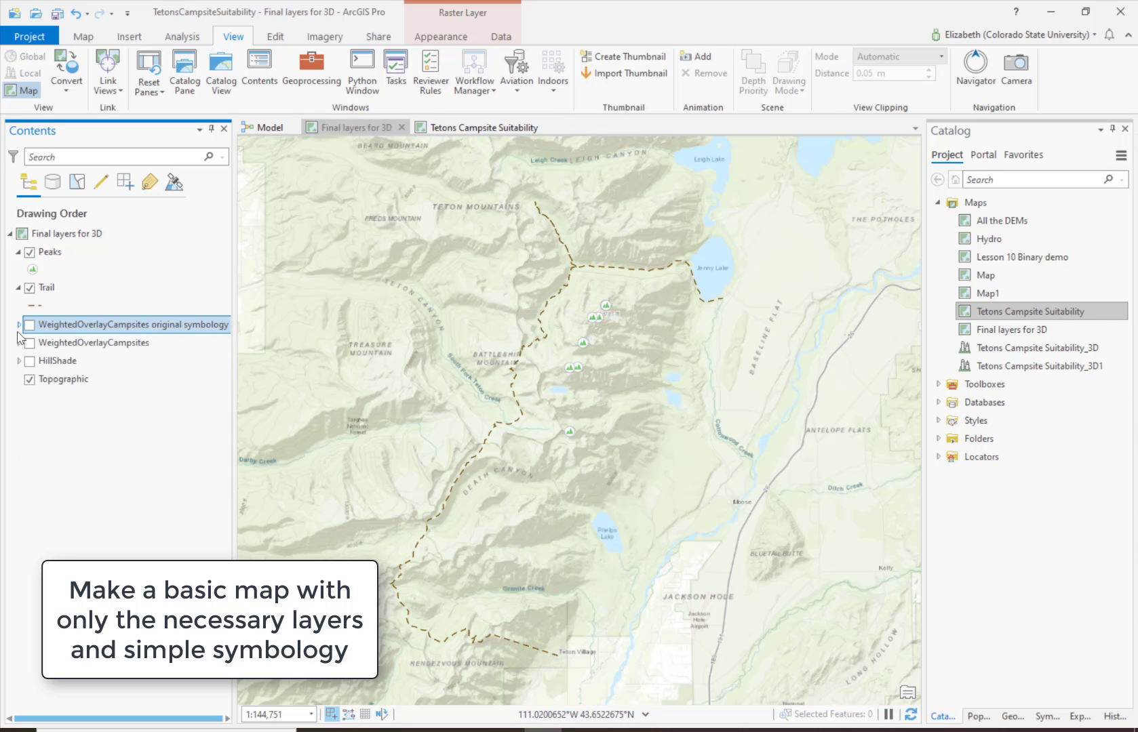
click(18, 343)
click(29, 343)
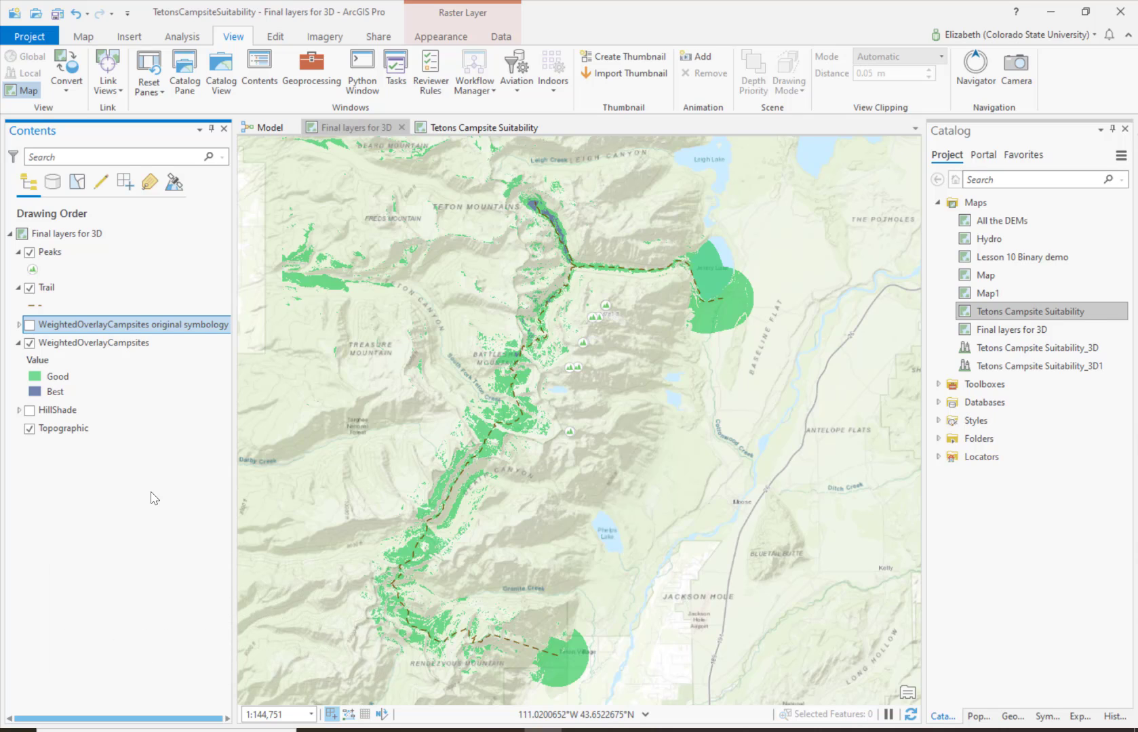
right_click(196, 325)
click(209, 311)
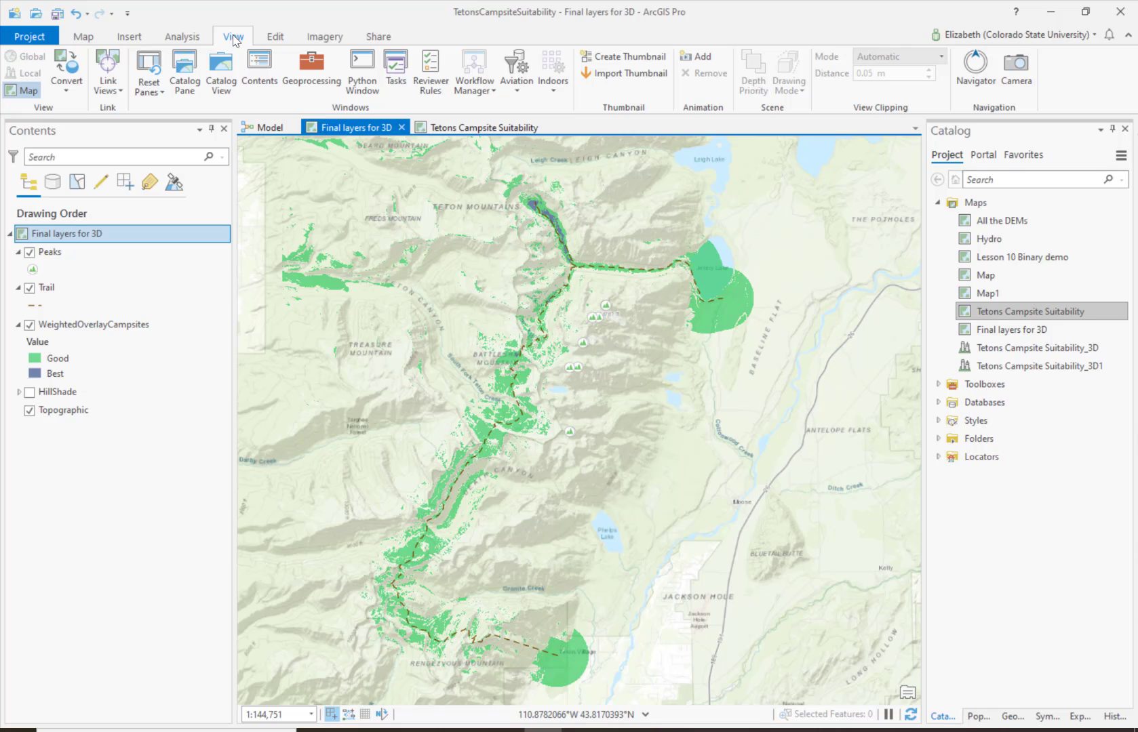
Convert the Final layers for 3D map to a local scene.
click(65, 90)
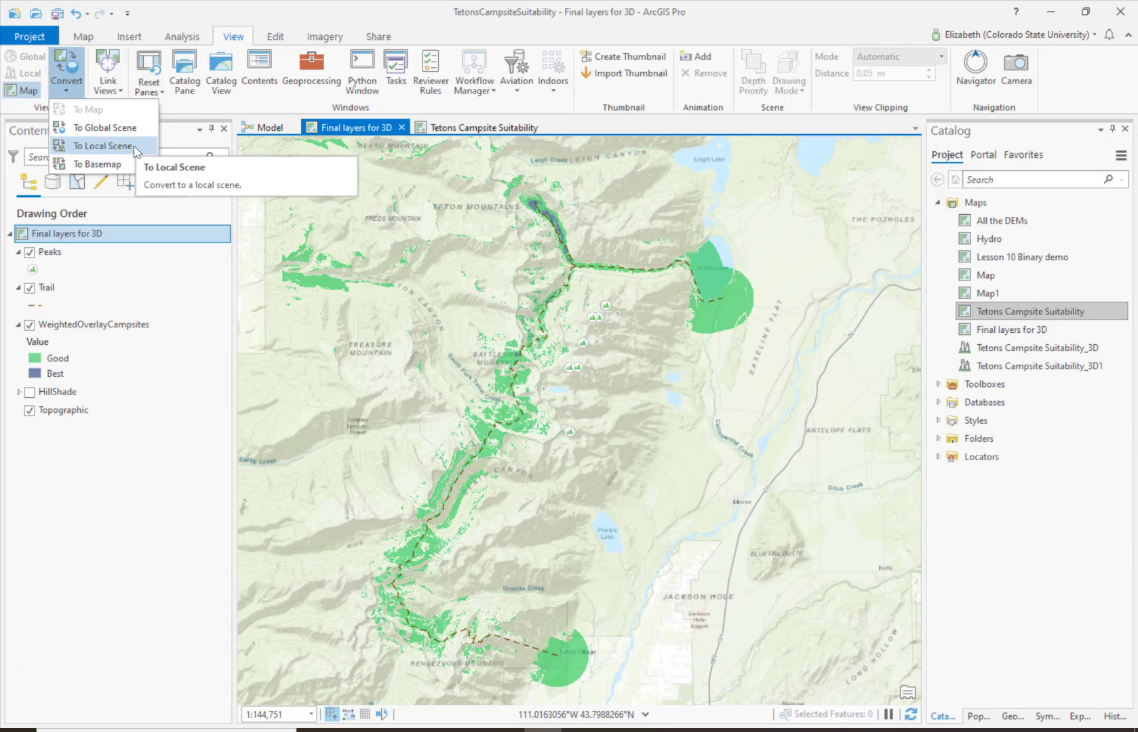
click(102, 146)
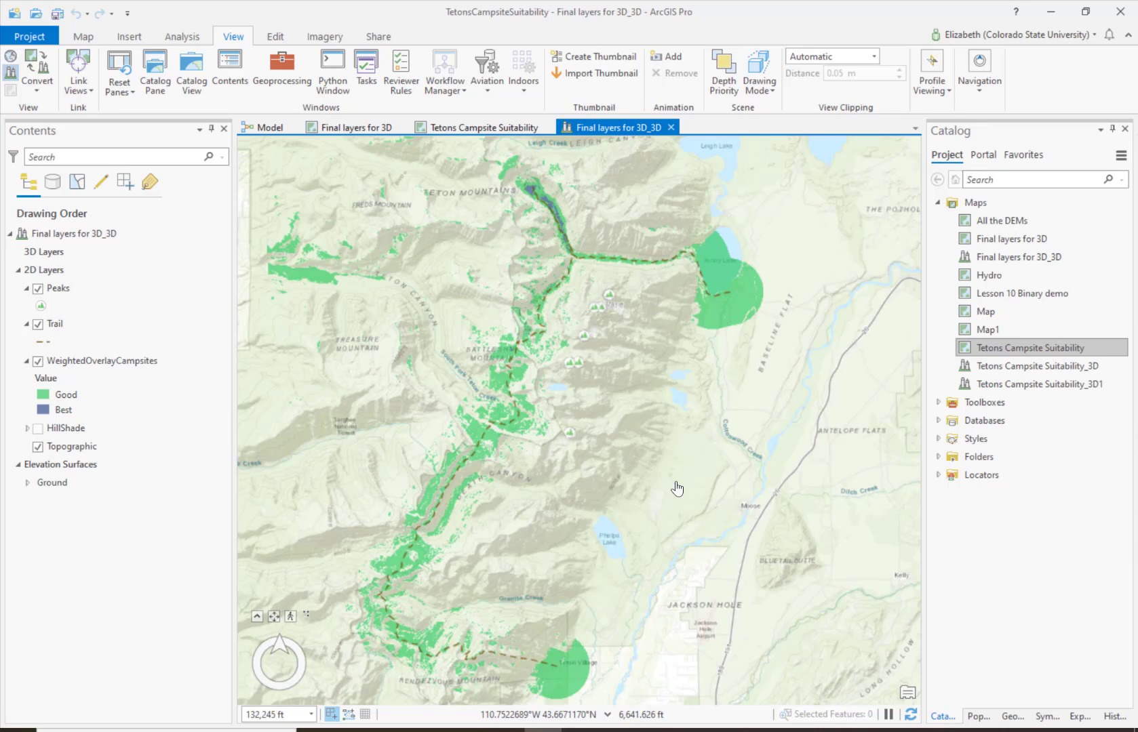
Pan and zoom across the local scene to examine the trail and campsite suitability areas from above.
drag(662, 488, 690, 468)
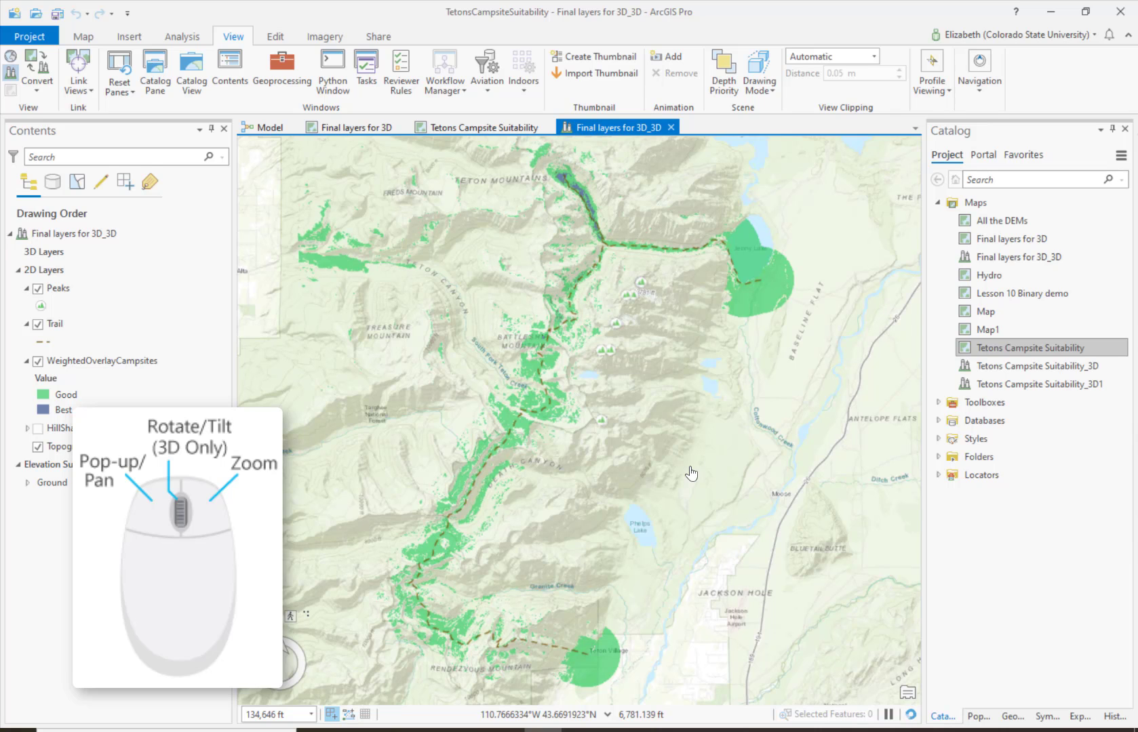
scroll(690, 470, down, 5)
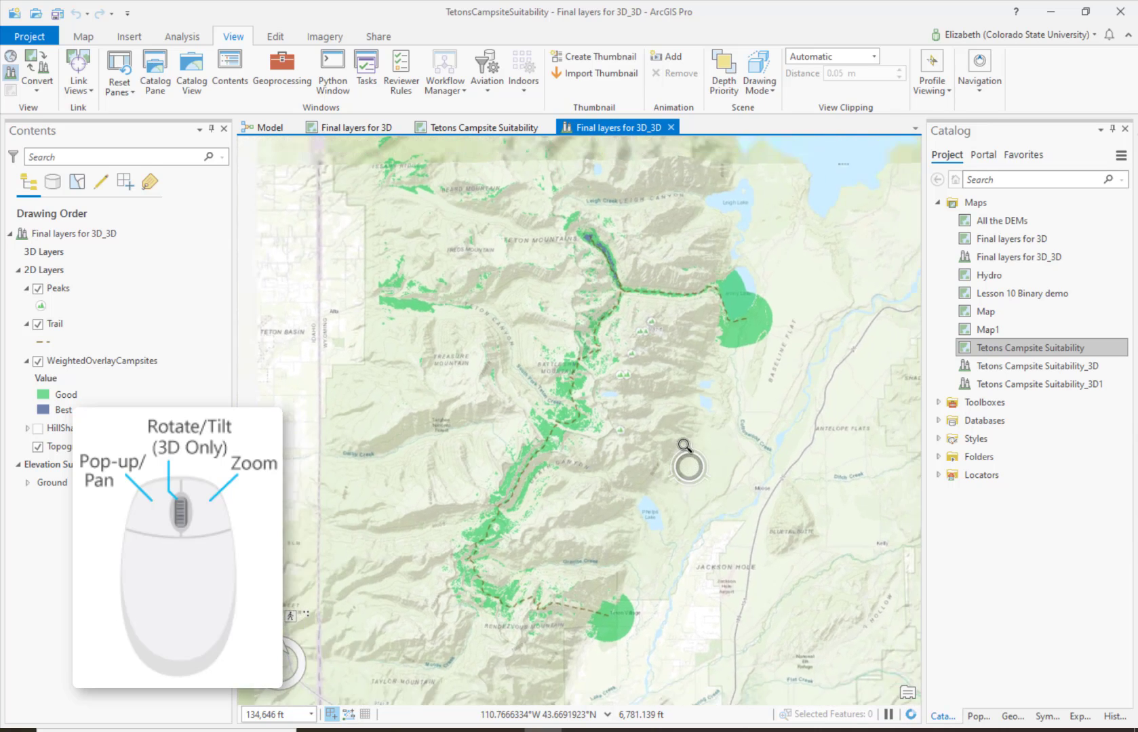
scroll(687, 444, up, 3)
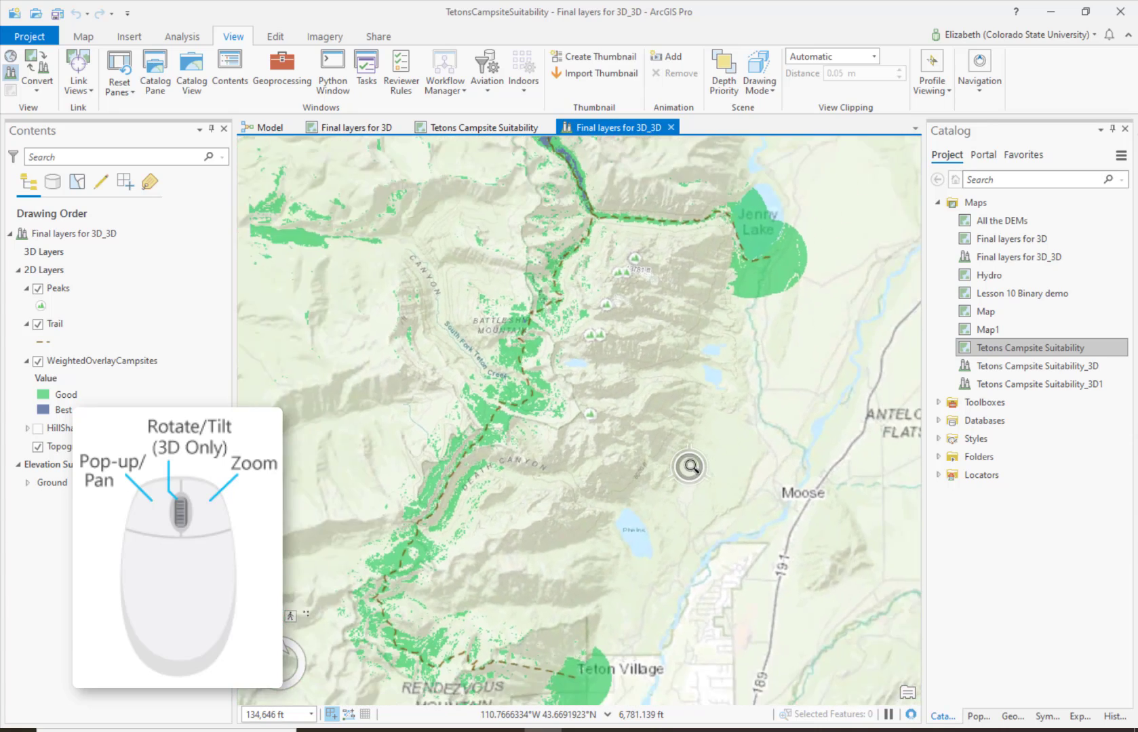
scroll(690, 453, up, 2)
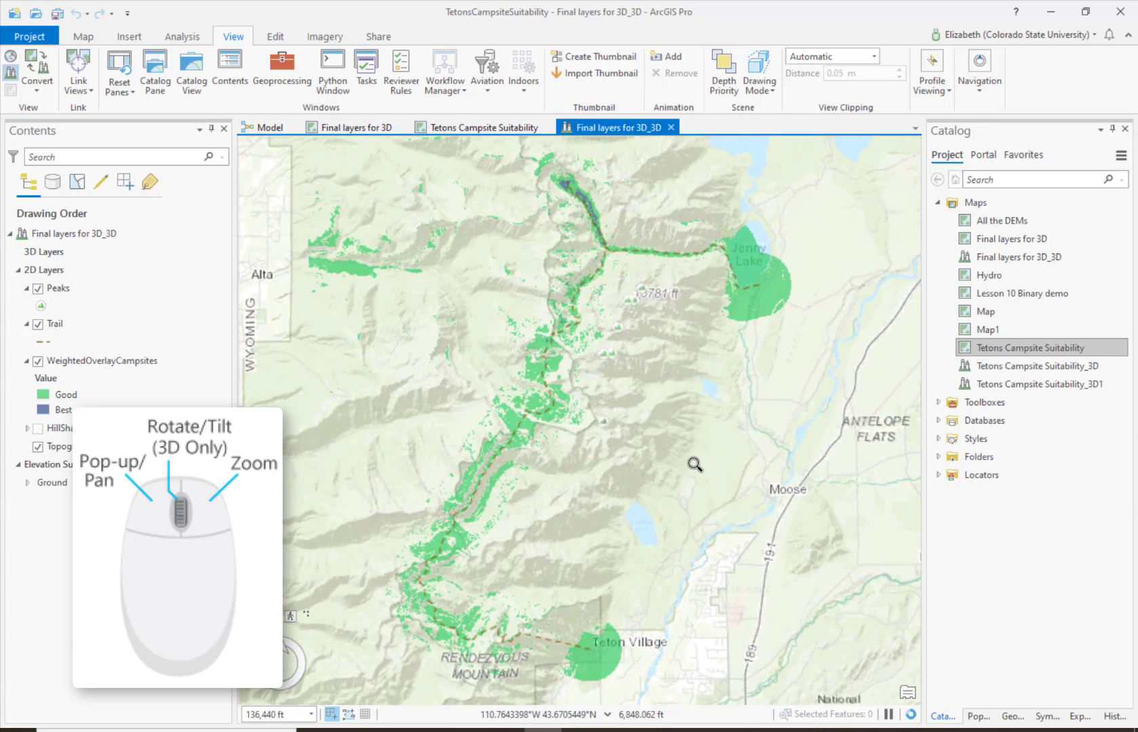
scroll(708, 470, down, 3)
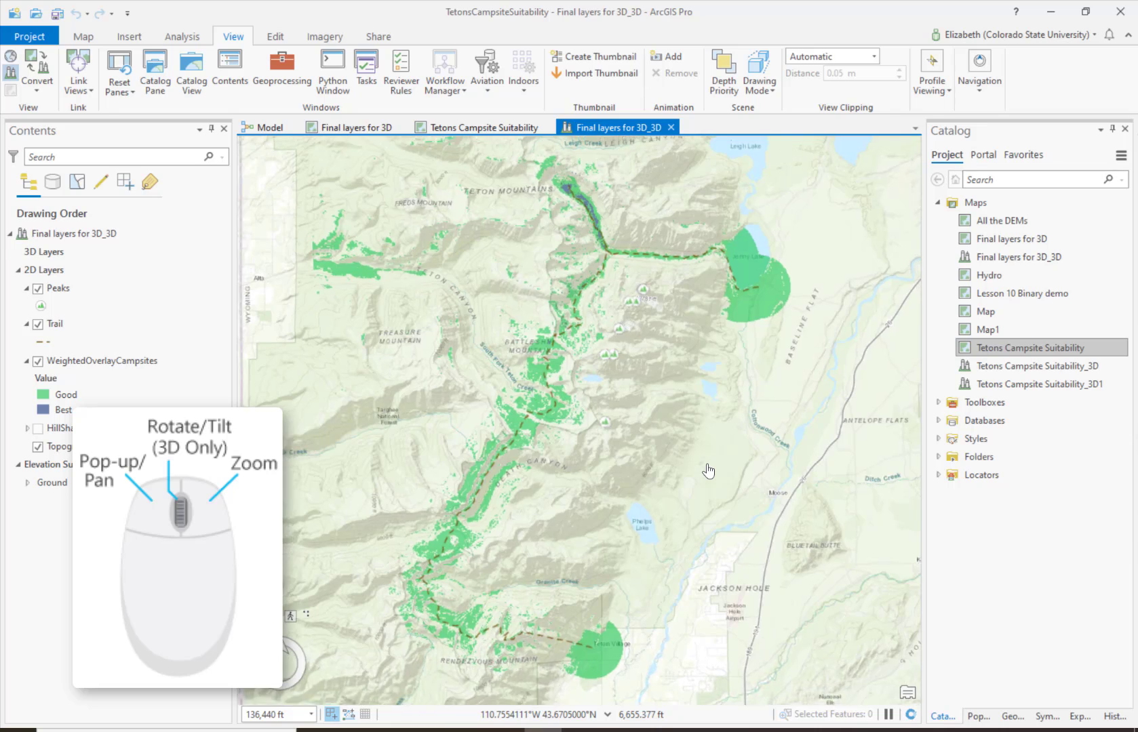
scroll(708, 471, up, 3)
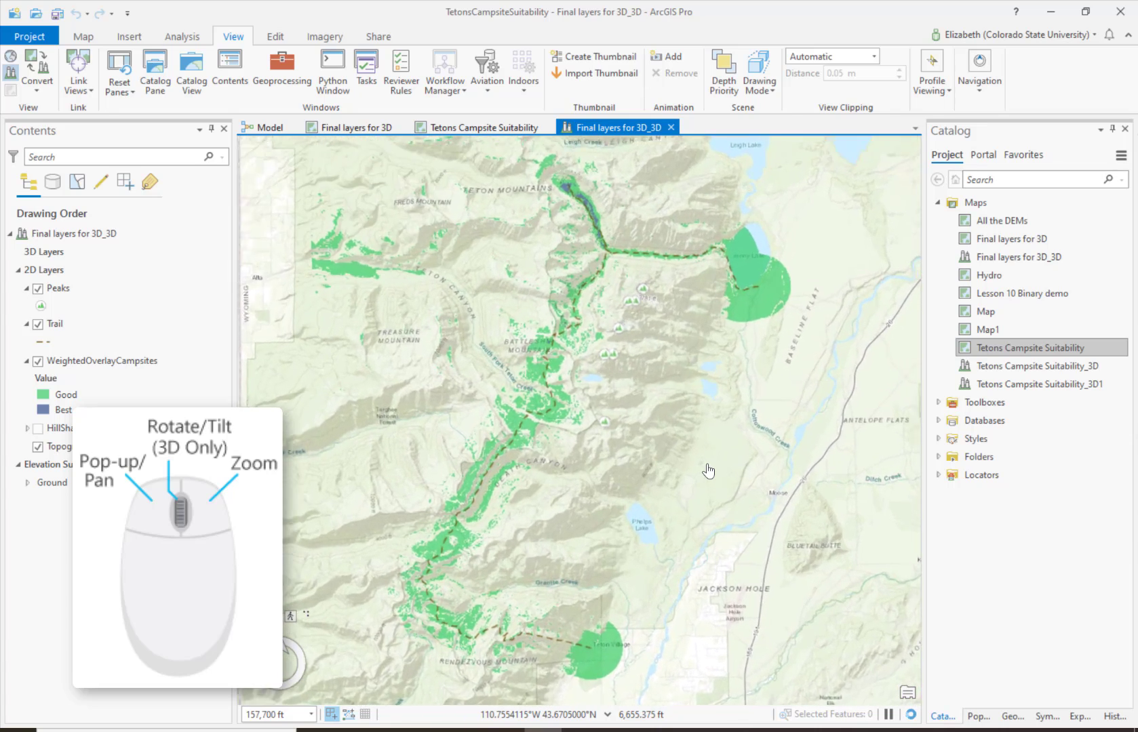
scroll(708, 471, down, 2)
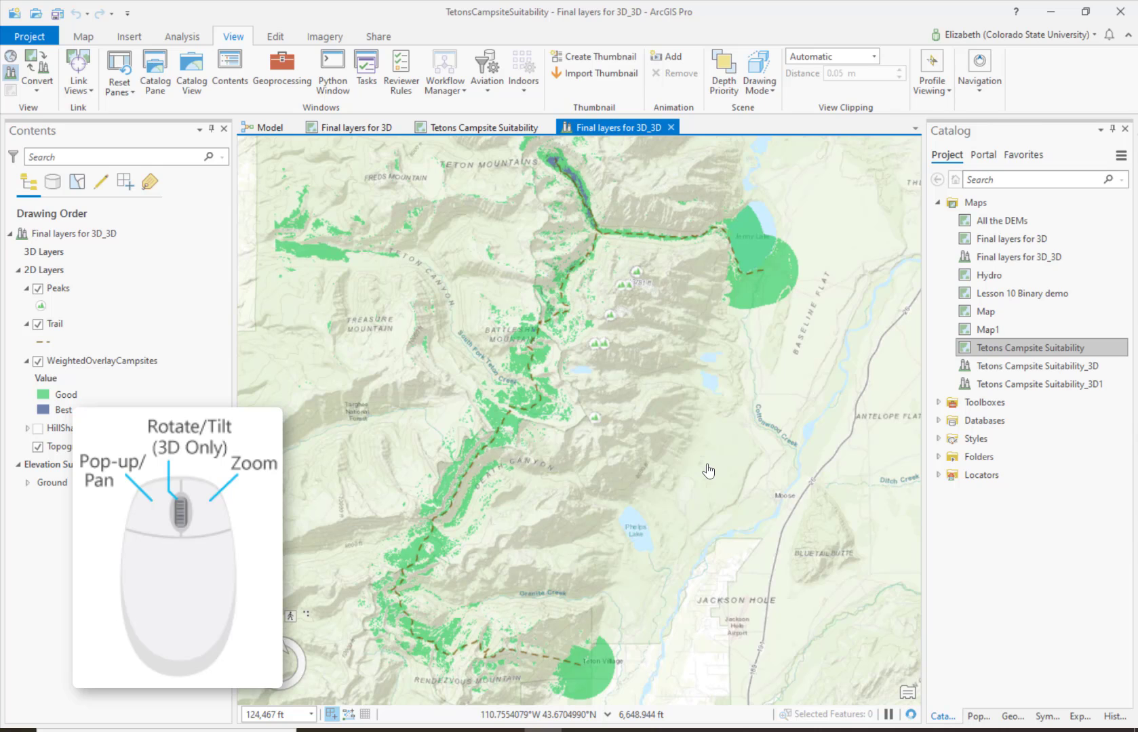
Tilt and rotate the scene to inspect the terrain and the Best campsite areas along the trail's northern end up close.
middle_drag(708, 471, 630, 254)
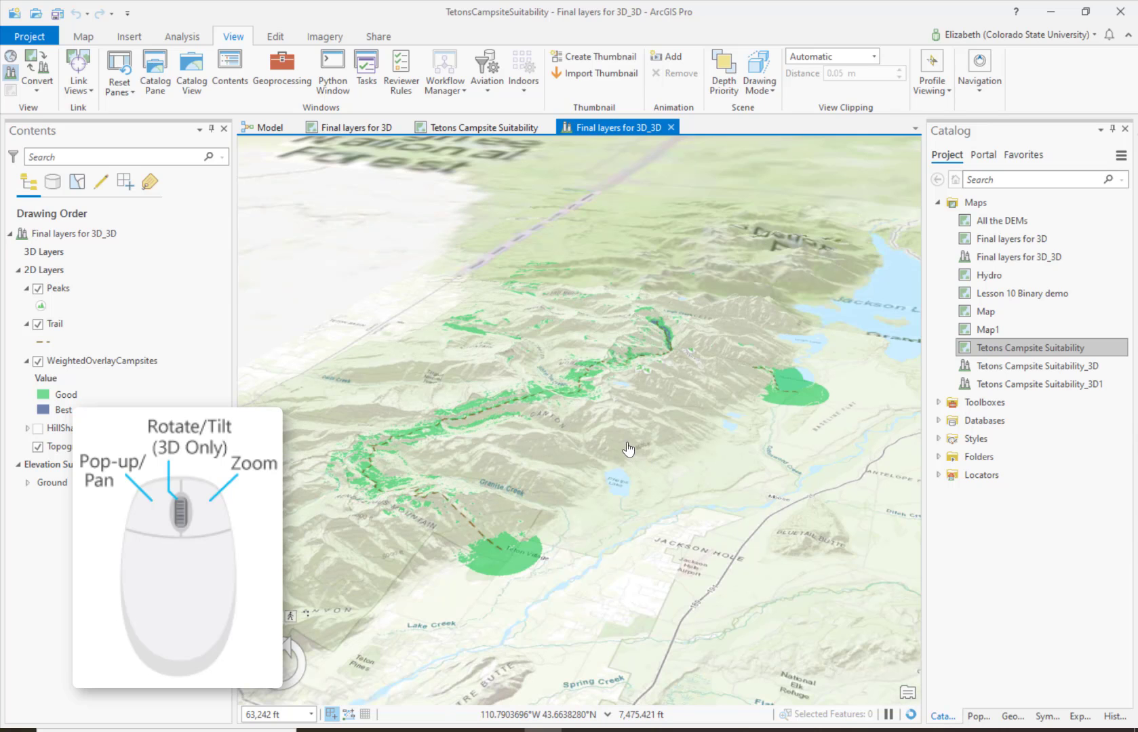
scroll(616, 422, up, 3)
scroll(617, 421, up, 5)
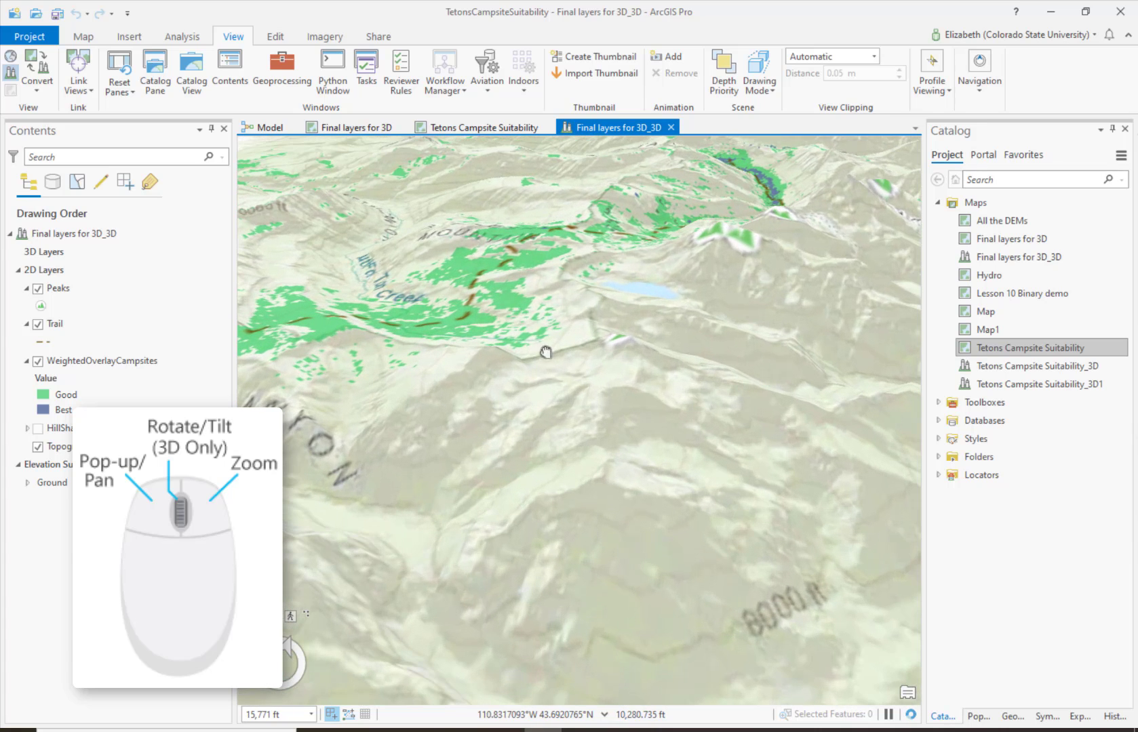
drag(593, 465, 599, 575)
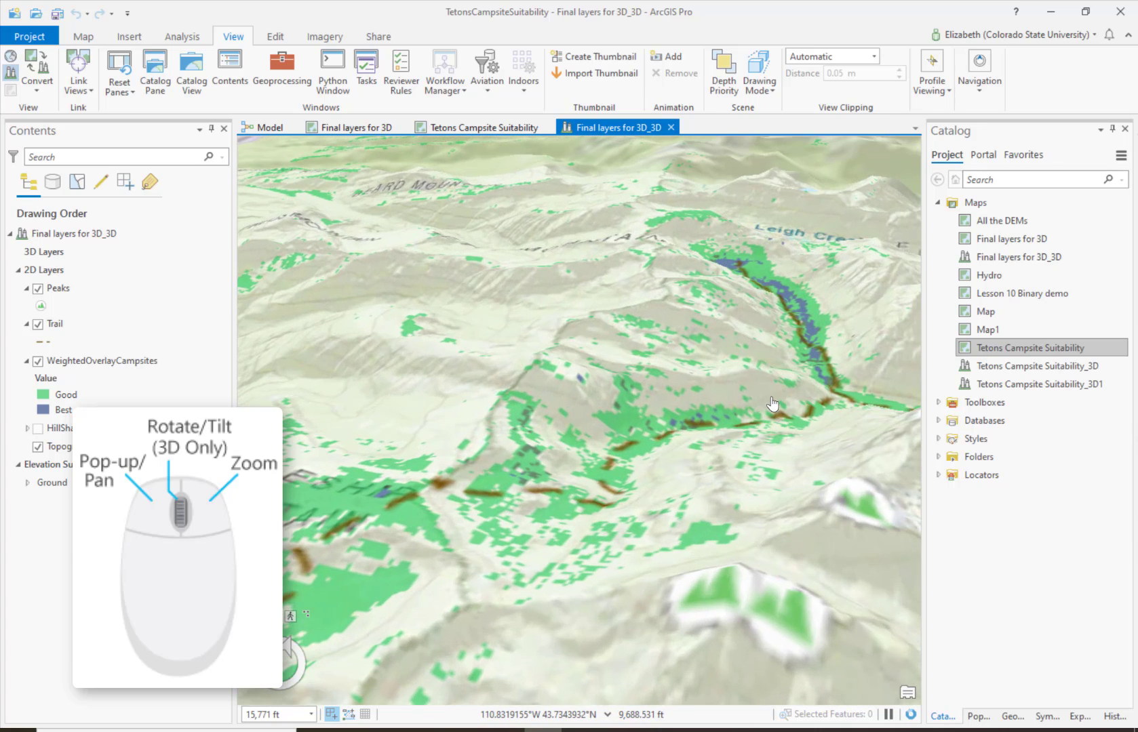
drag(661, 435, 569, 489)
scroll(659, 495, up, 3)
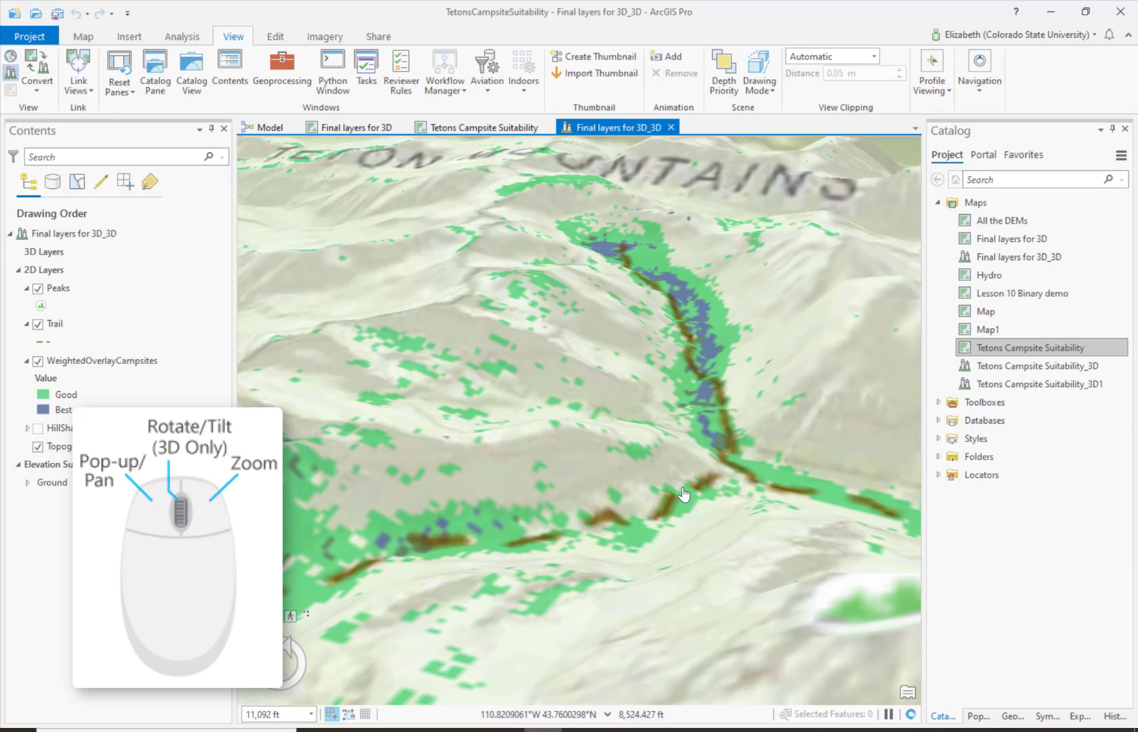
middle_drag(695, 488, 798, 513)
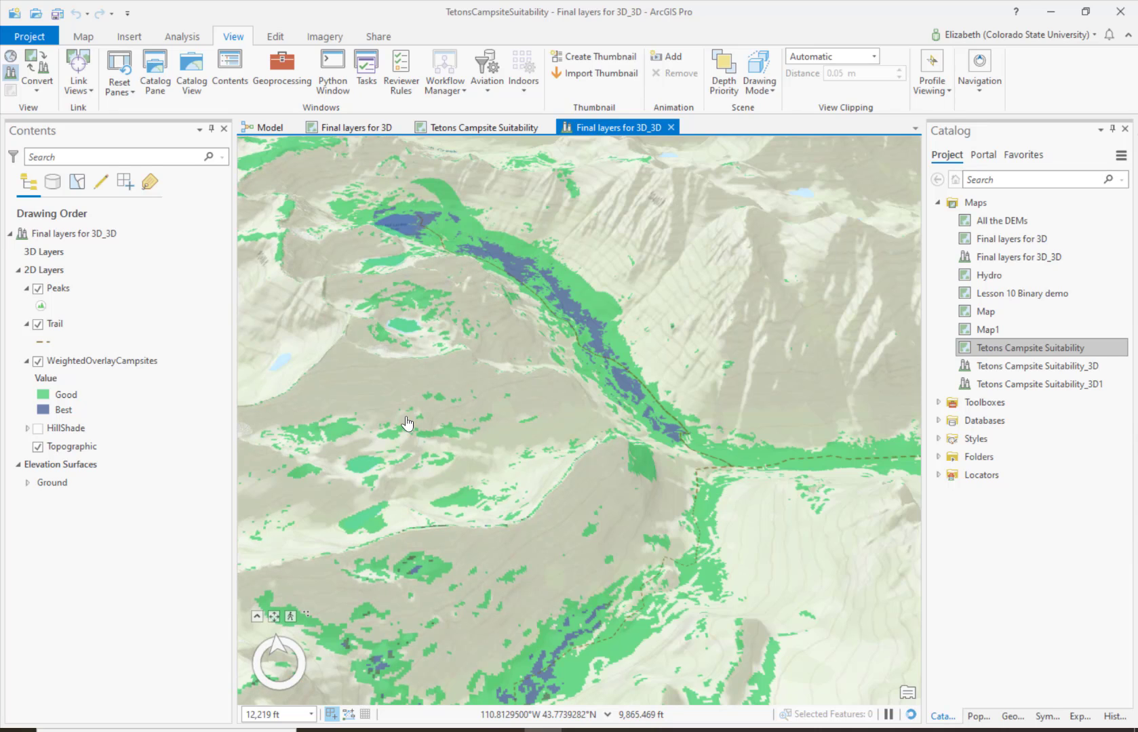
Review how the scene's layers are divided between the 3D Layers and 2D Layers groups.
click(82, 292)
click(53, 255)
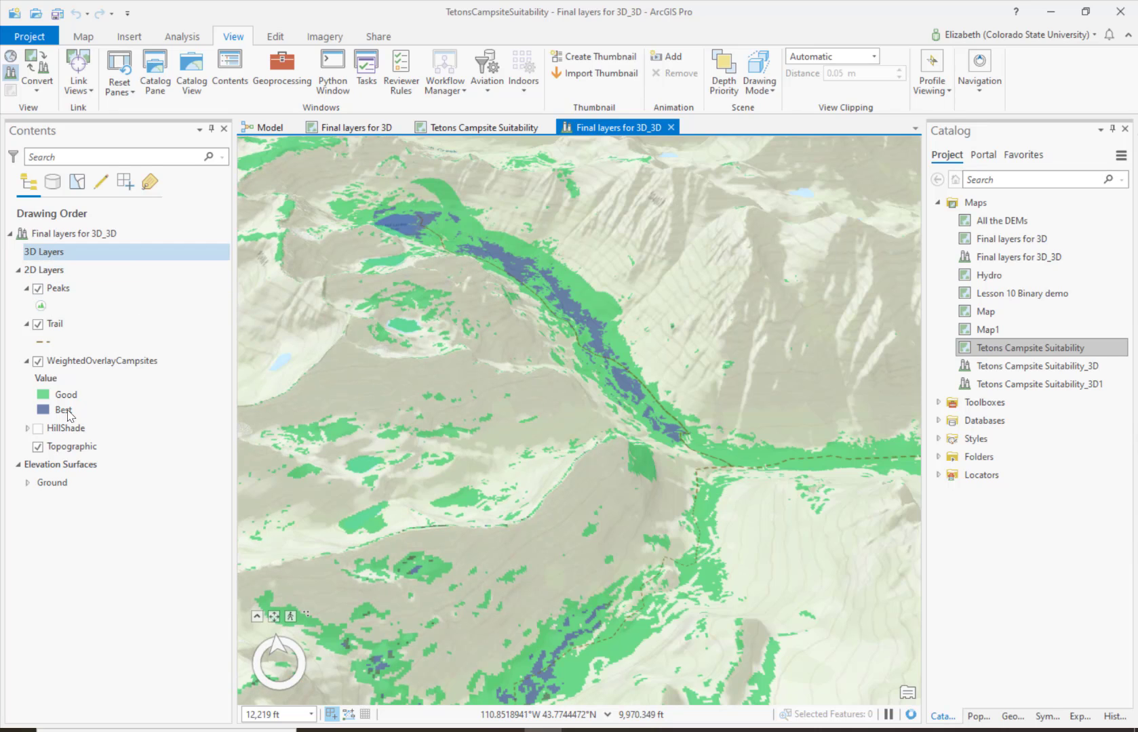
click(68, 432)
click(67, 291)
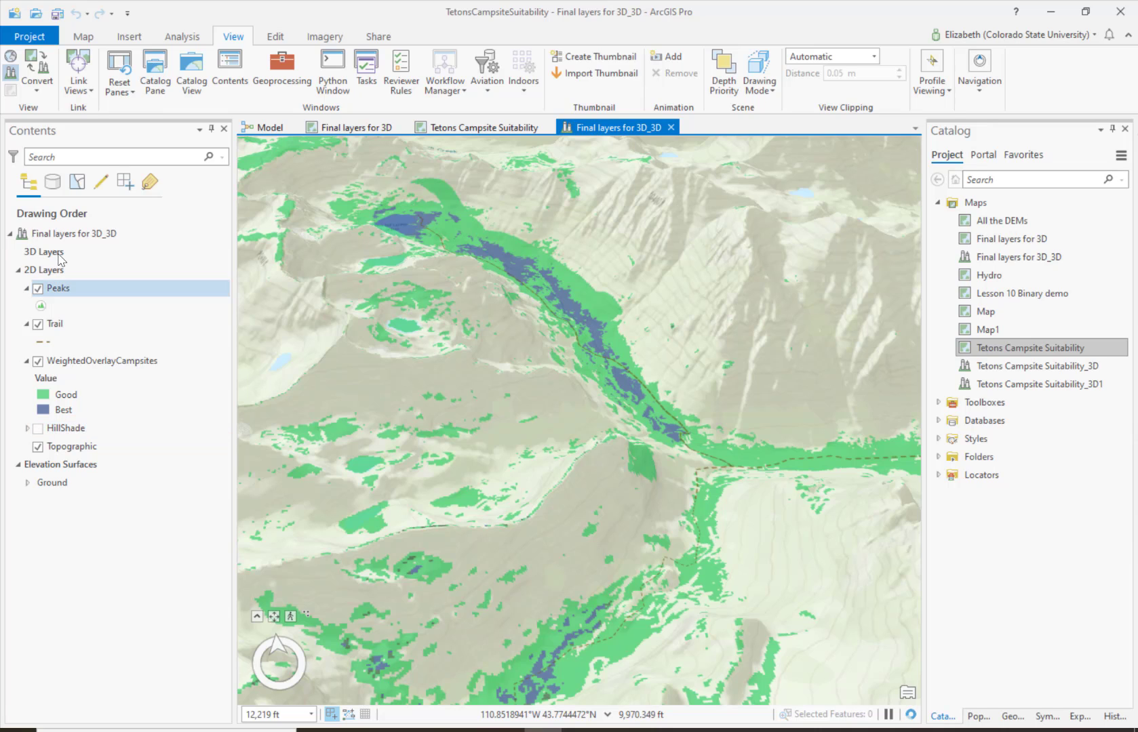
click(60, 257)
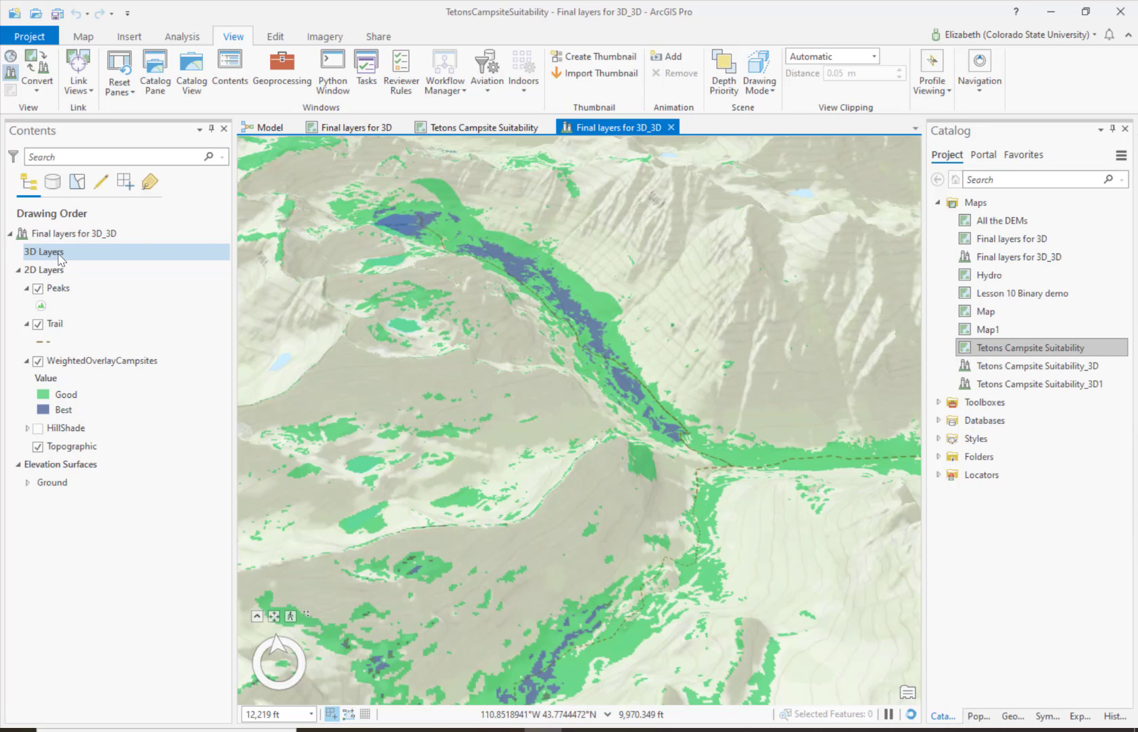
Expand the Ground elevation surface and review its WorldElevation3D/Terrain3D source alongside the 2D layers.
click(39, 483)
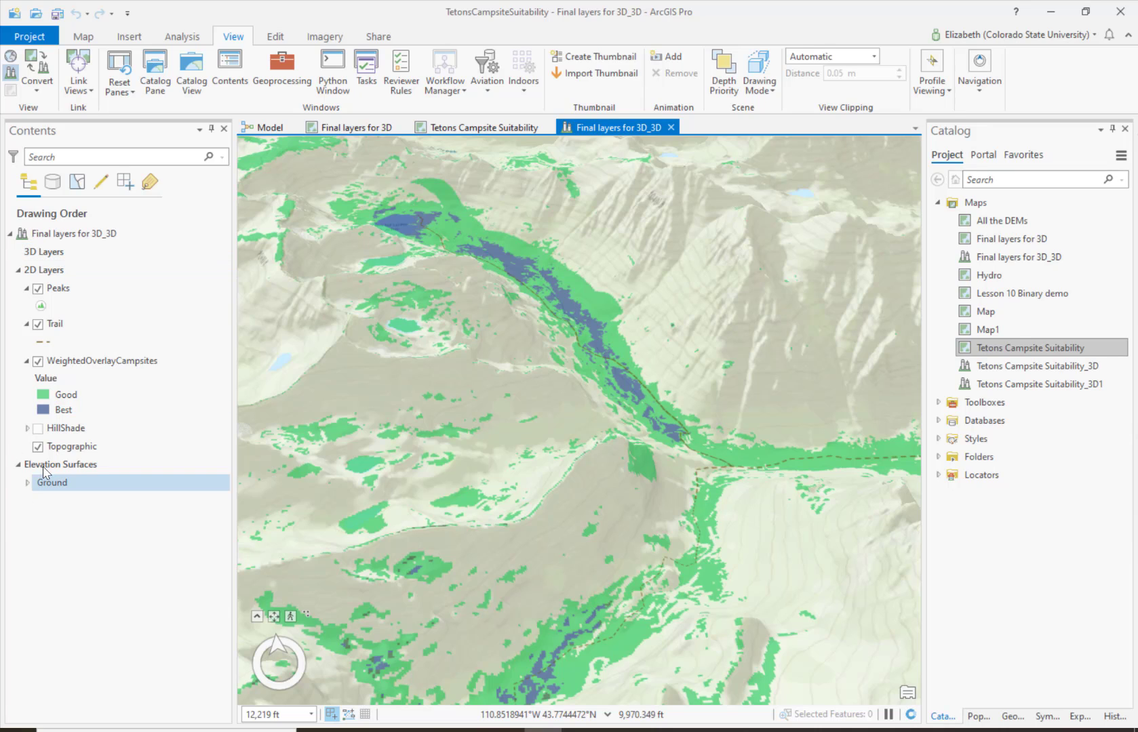
click(43, 465)
click(53, 483)
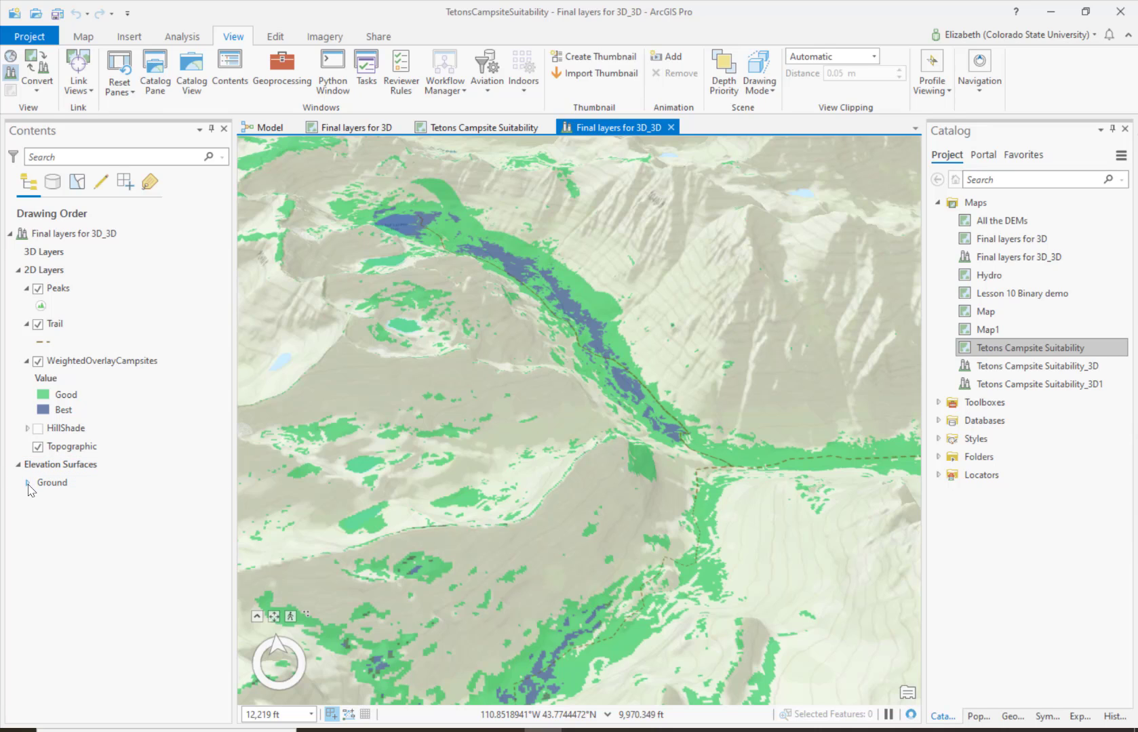
click(27, 483)
click(88, 506)
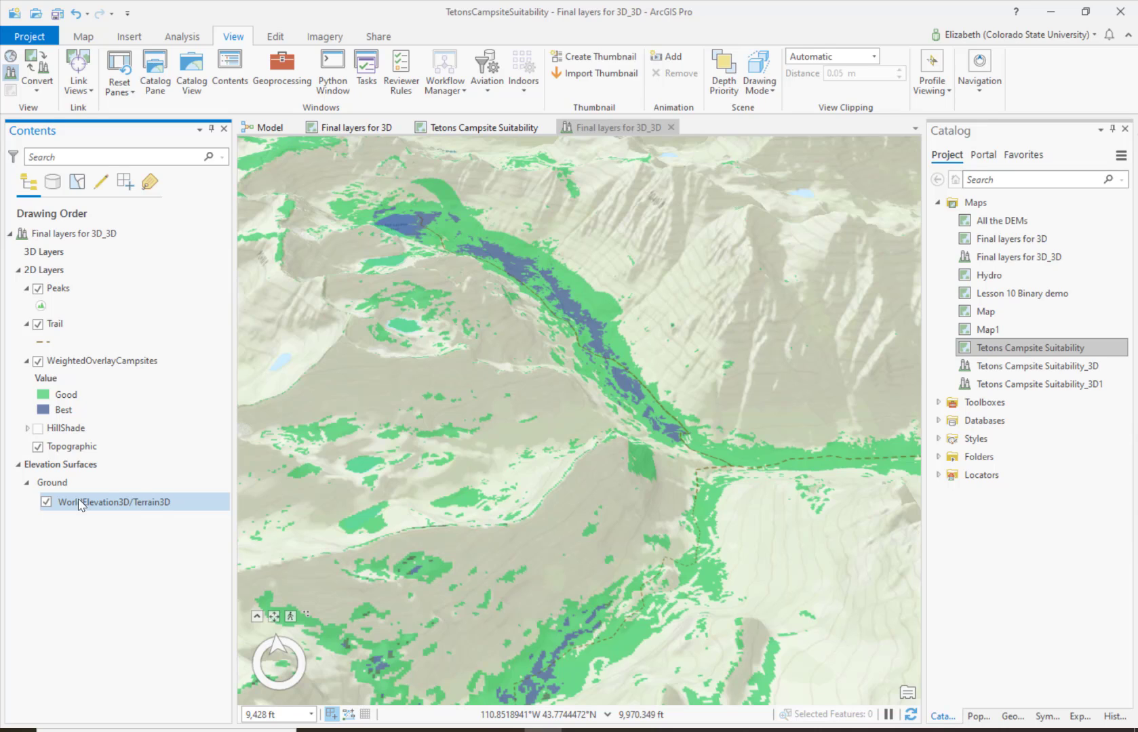
click(55, 483)
click(66, 504)
click(89, 464)
click(73, 483)
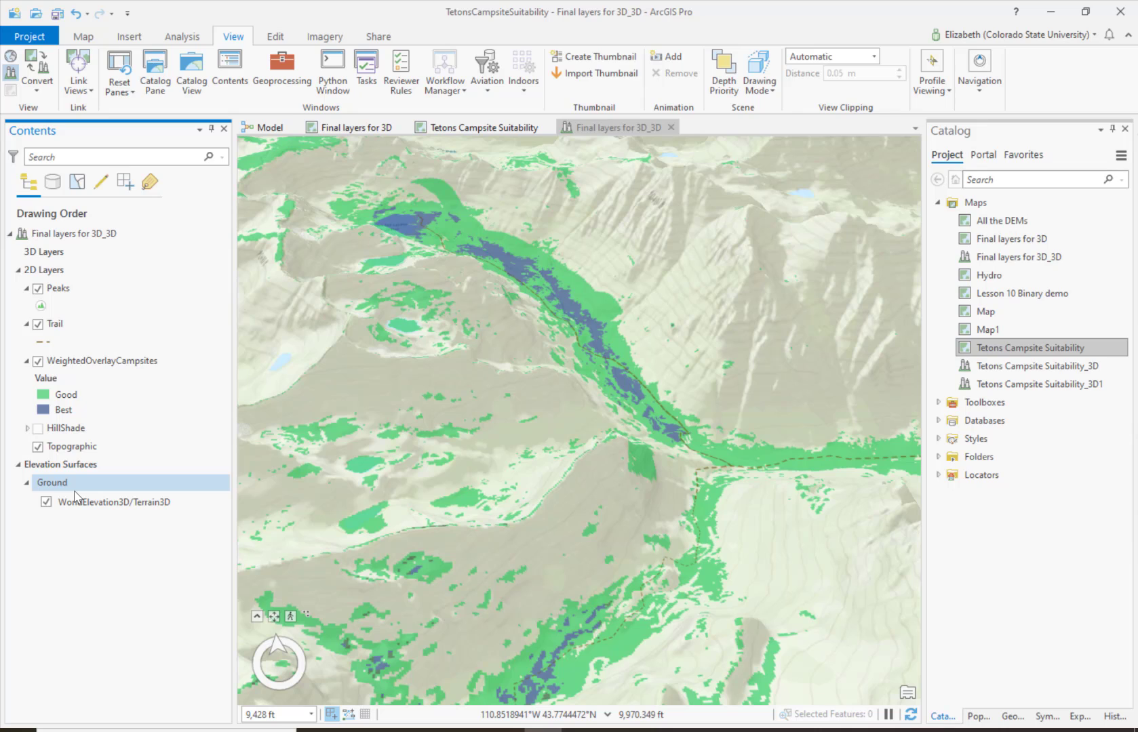
click(78, 503)
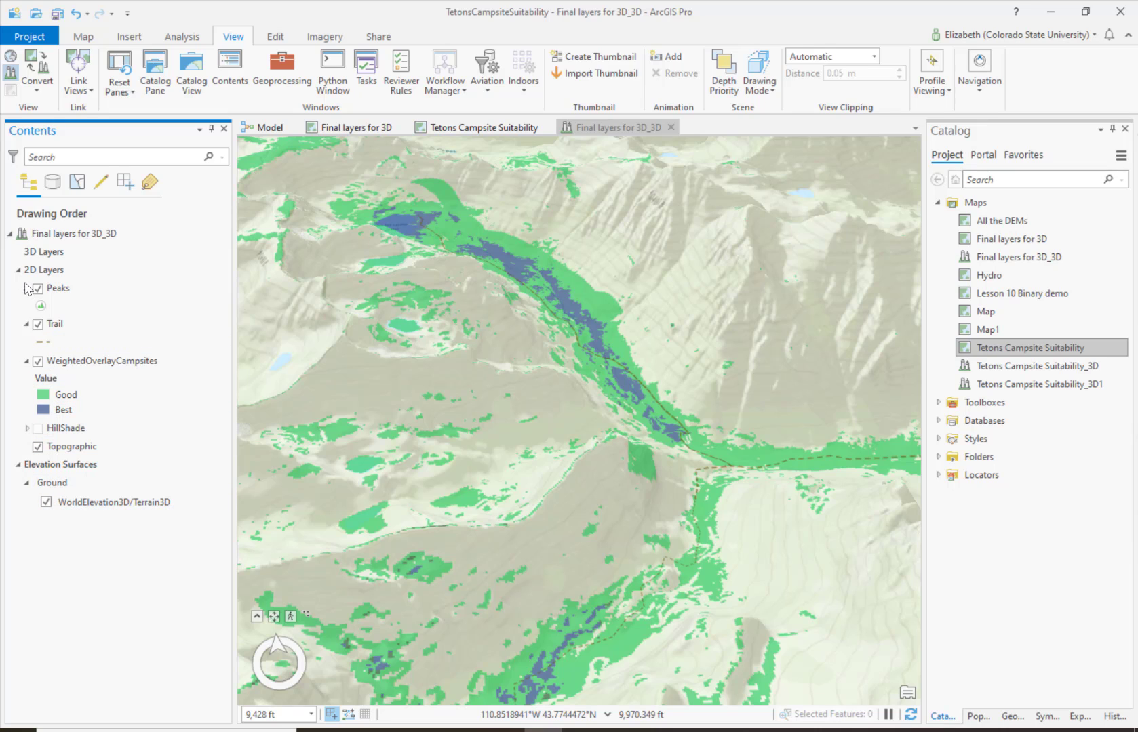
click(61, 324)
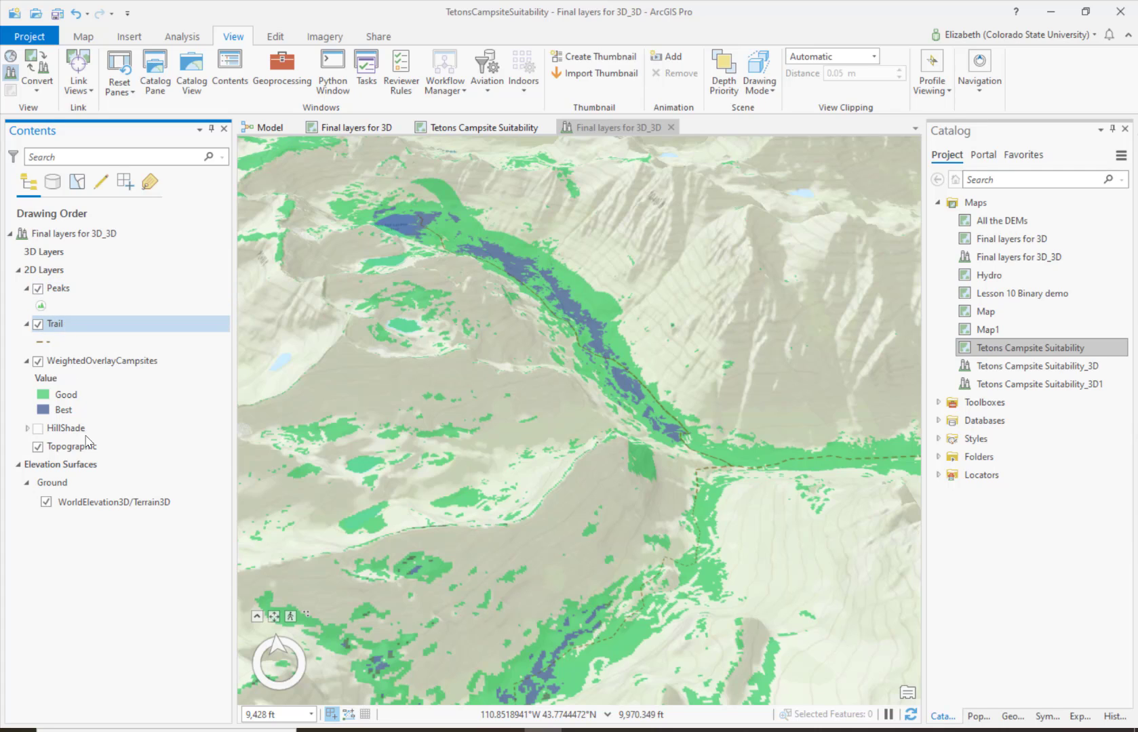
click(105, 504)
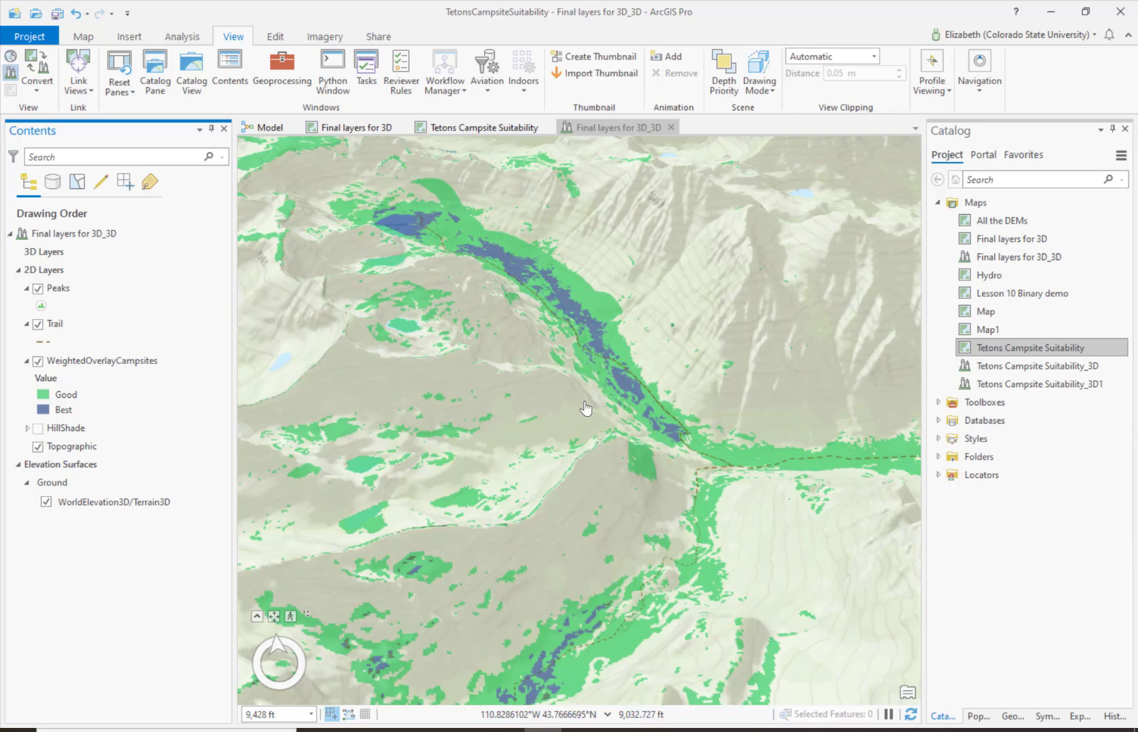
In the Trail layer's elevation properties, keep its features on the ground and set the cartographic offset to 50 meters.
drag(582, 407, 551, 469)
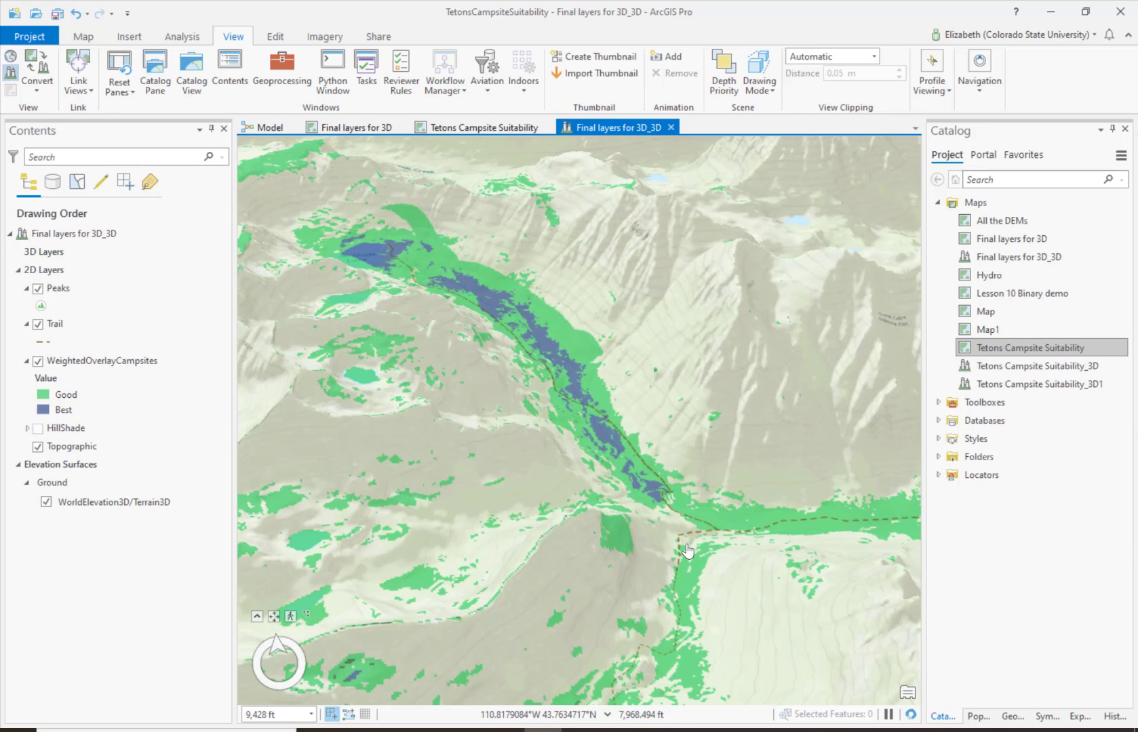
click(63, 328)
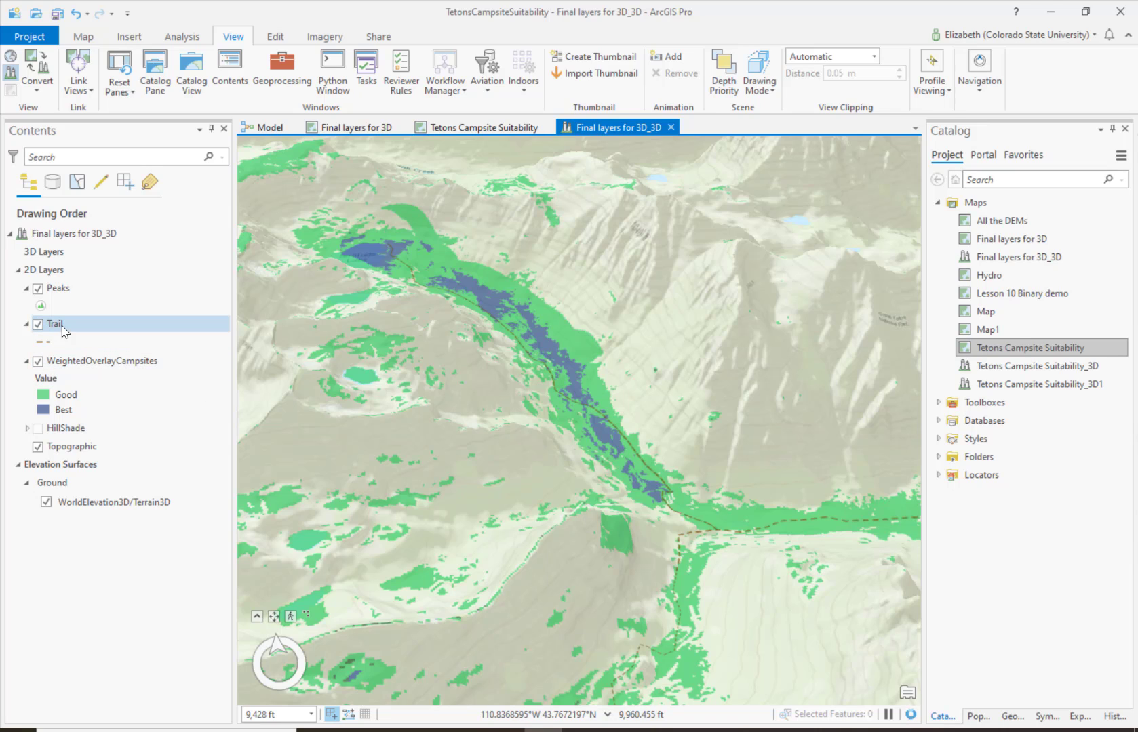
right_click(64, 328)
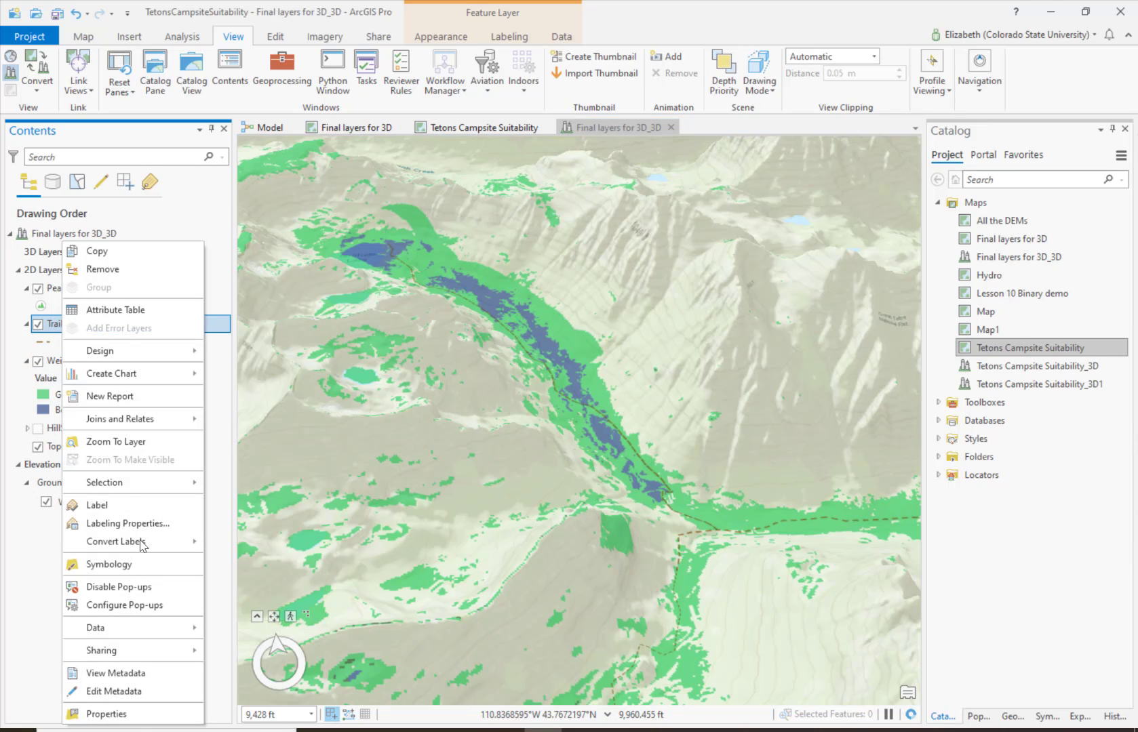
click(136, 717)
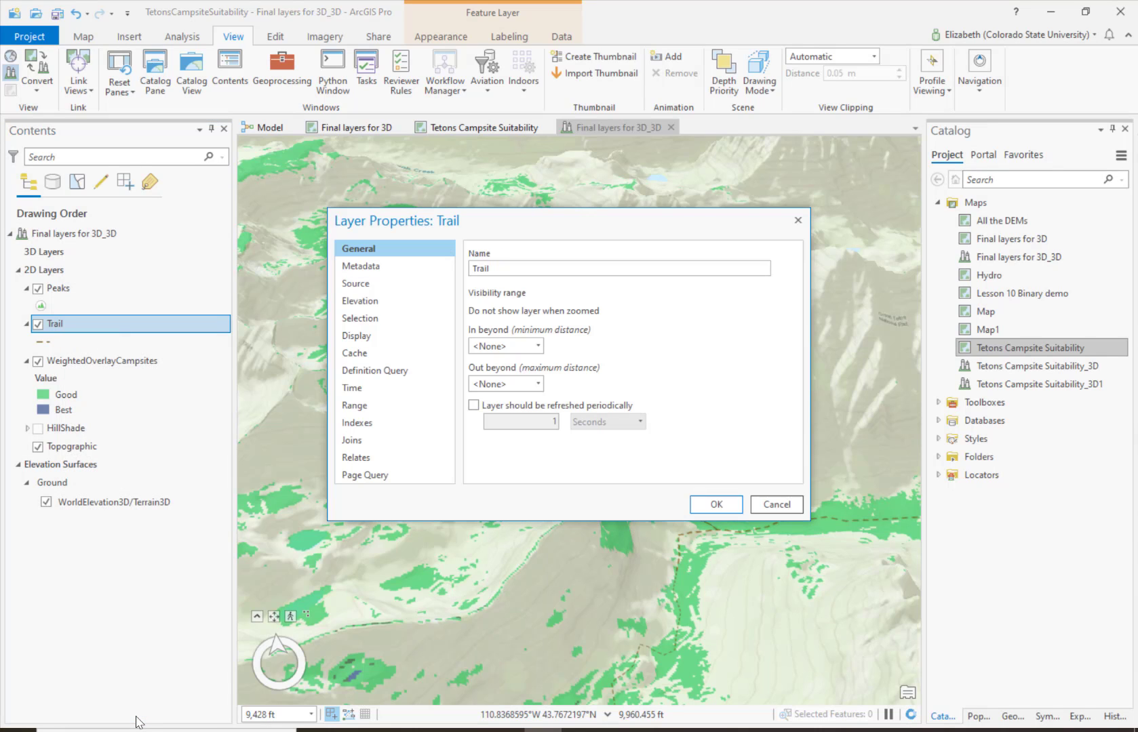
click(370, 304)
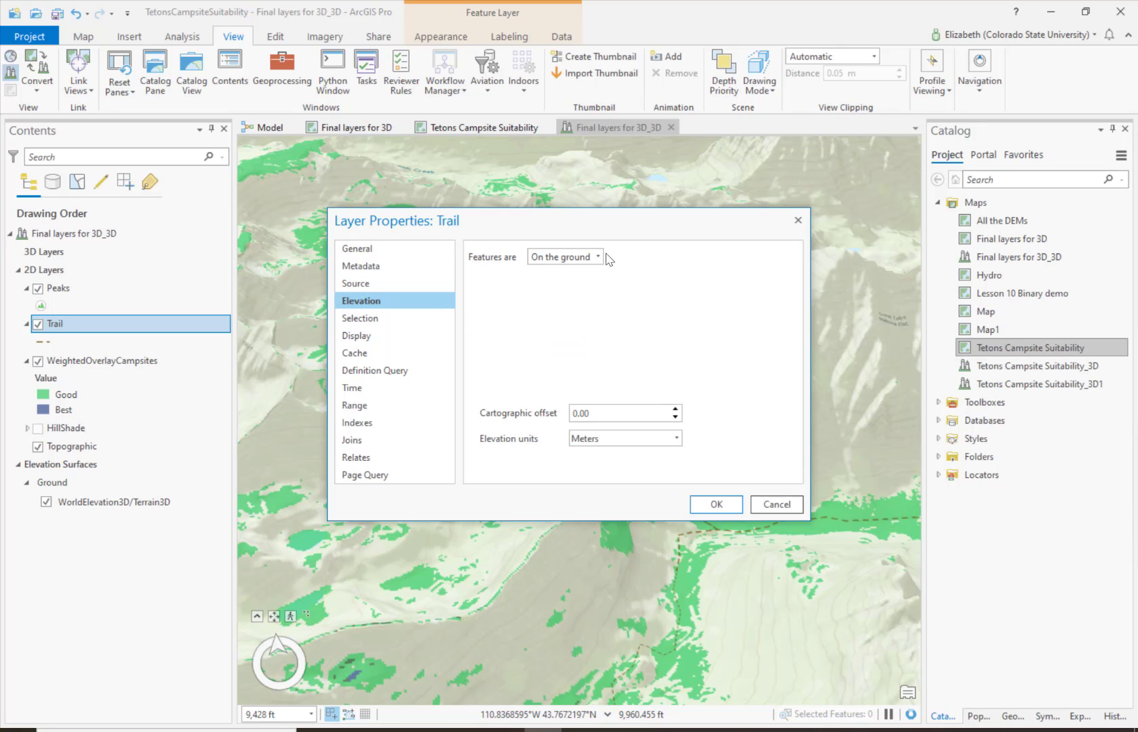
click(598, 258)
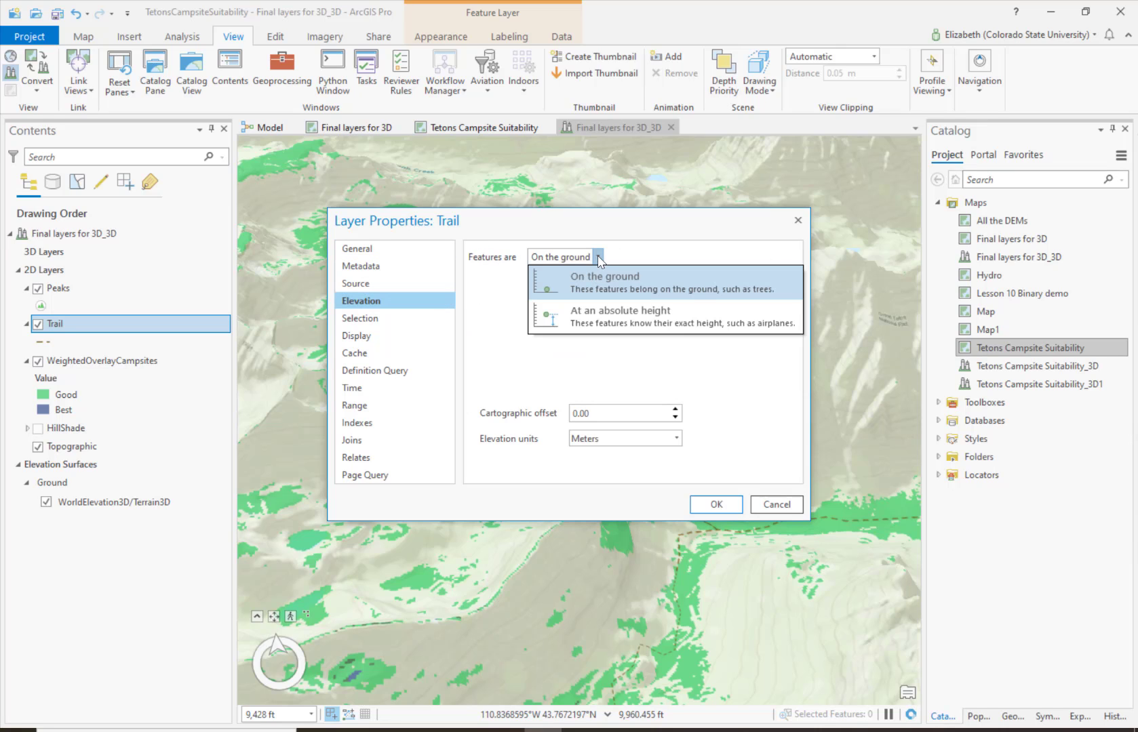
click(598, 258)
click(598, 258)
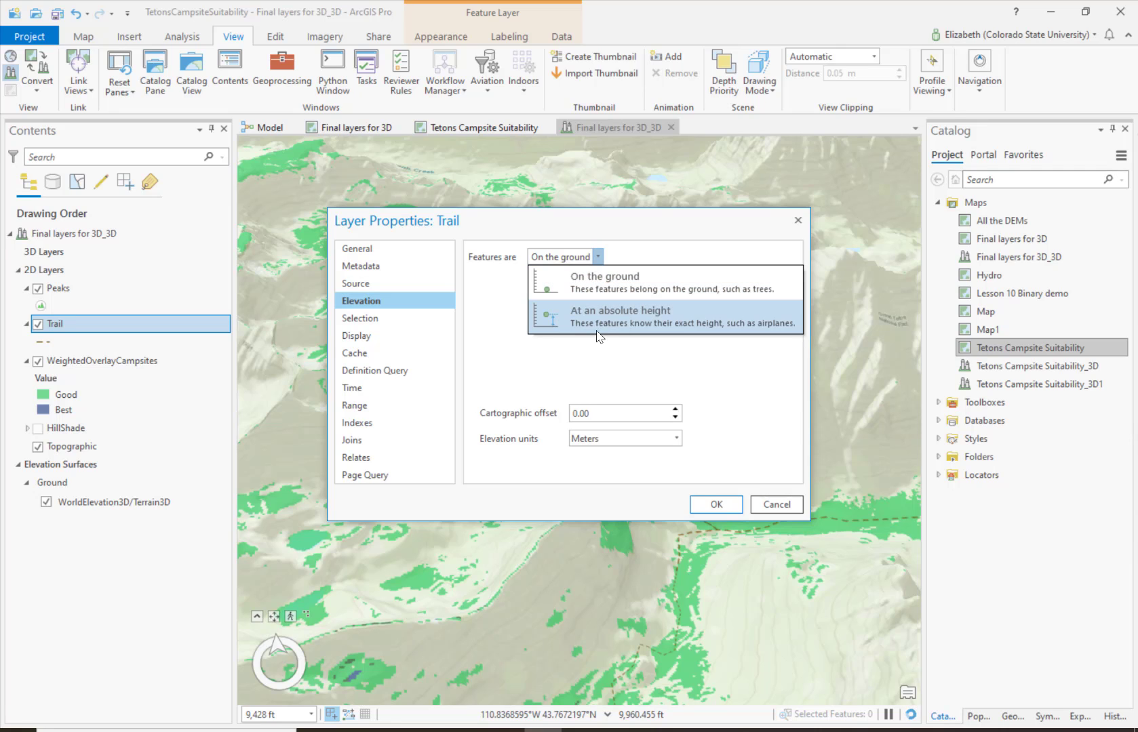
click(598, 258)
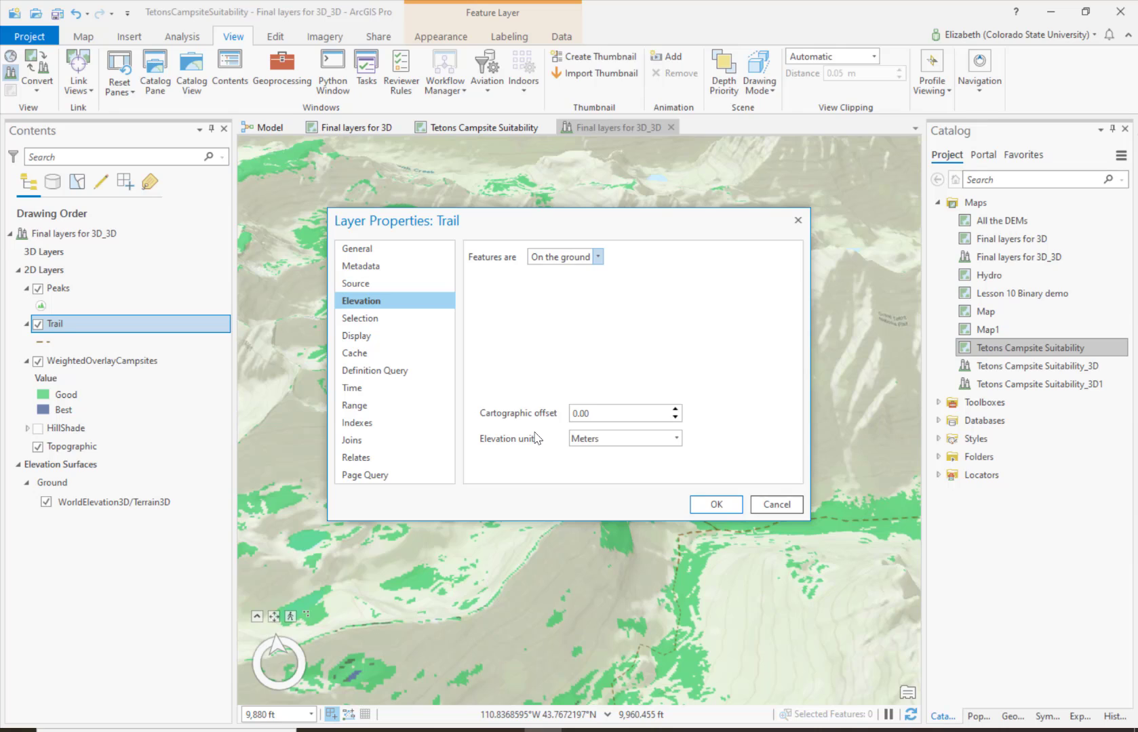
double_click(594, 412)
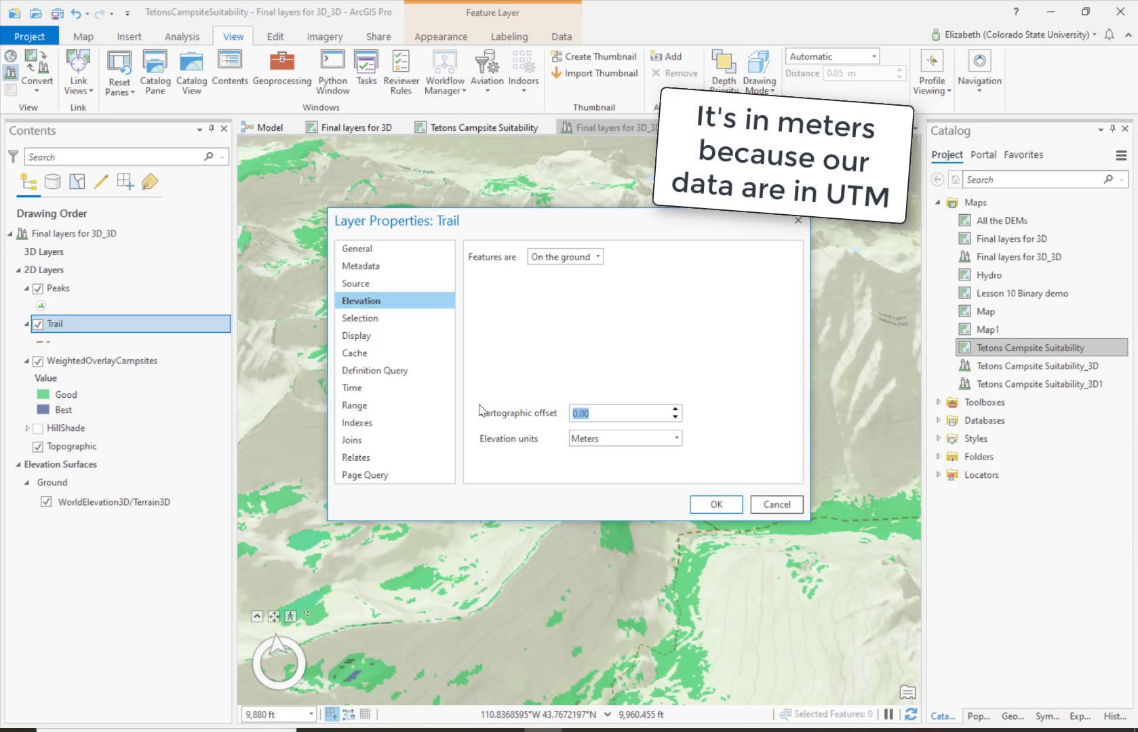
text(50)
click(716, 504)
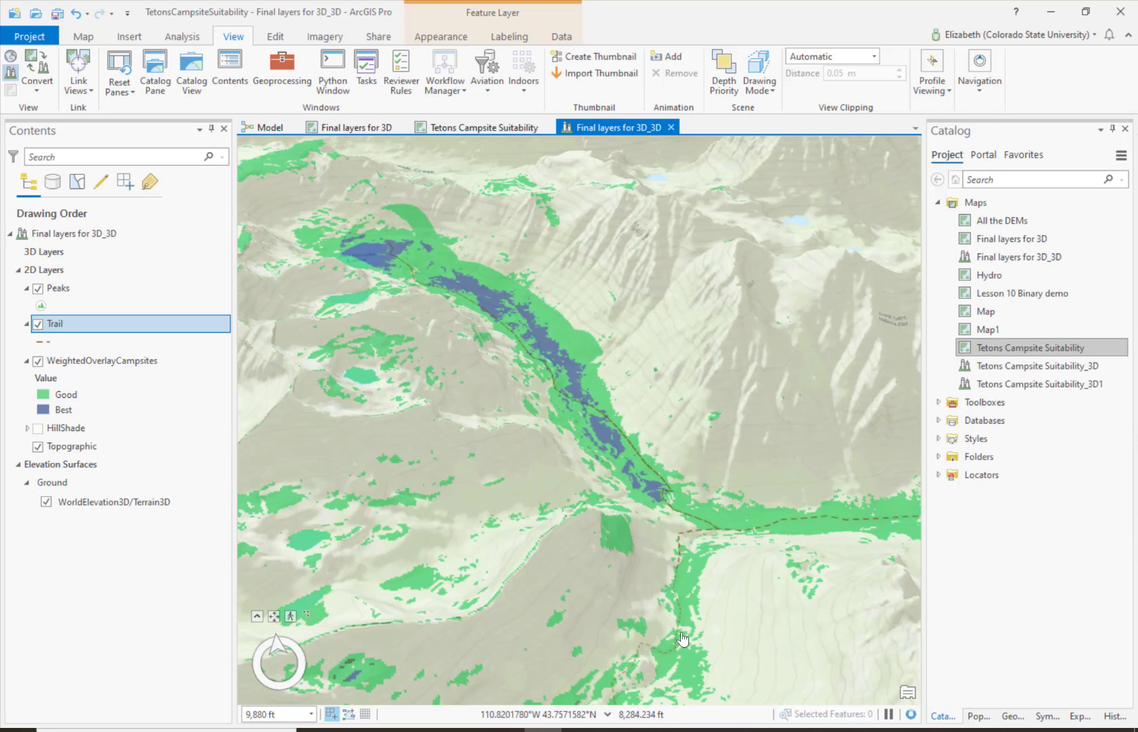
Change the local scene's basemap from Topographic to Imagery.
middle_drag(682, 639, 675, 582)
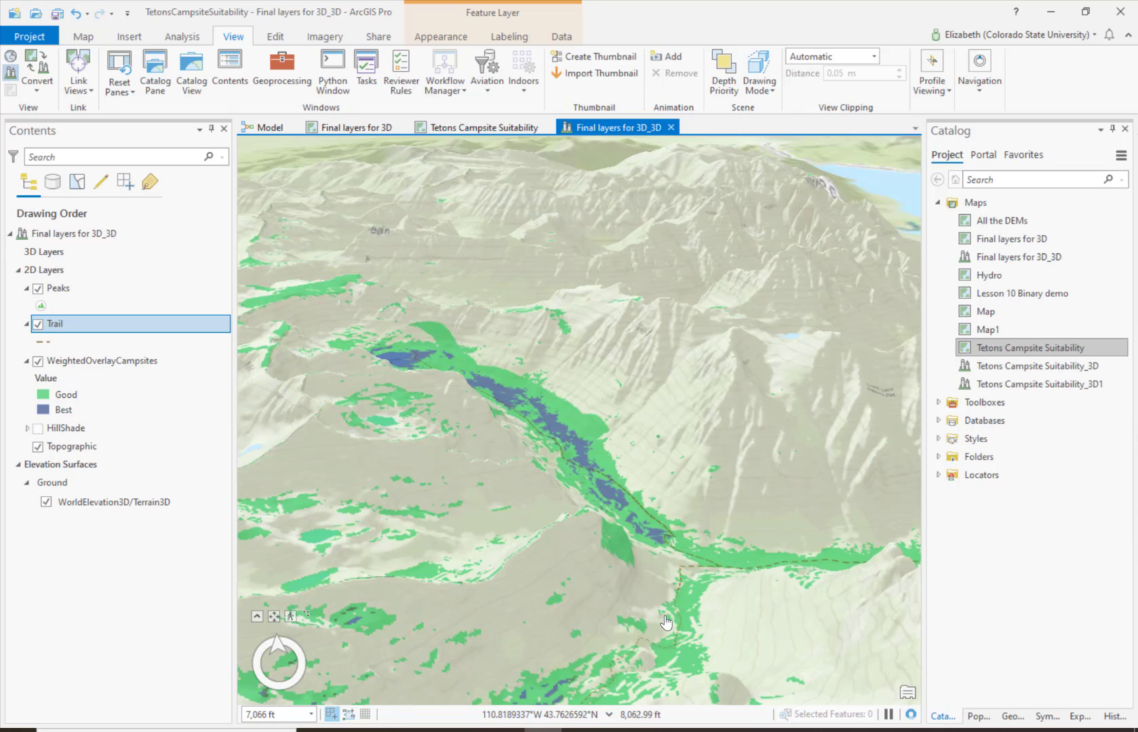
scroll(666, 622, up, 8)
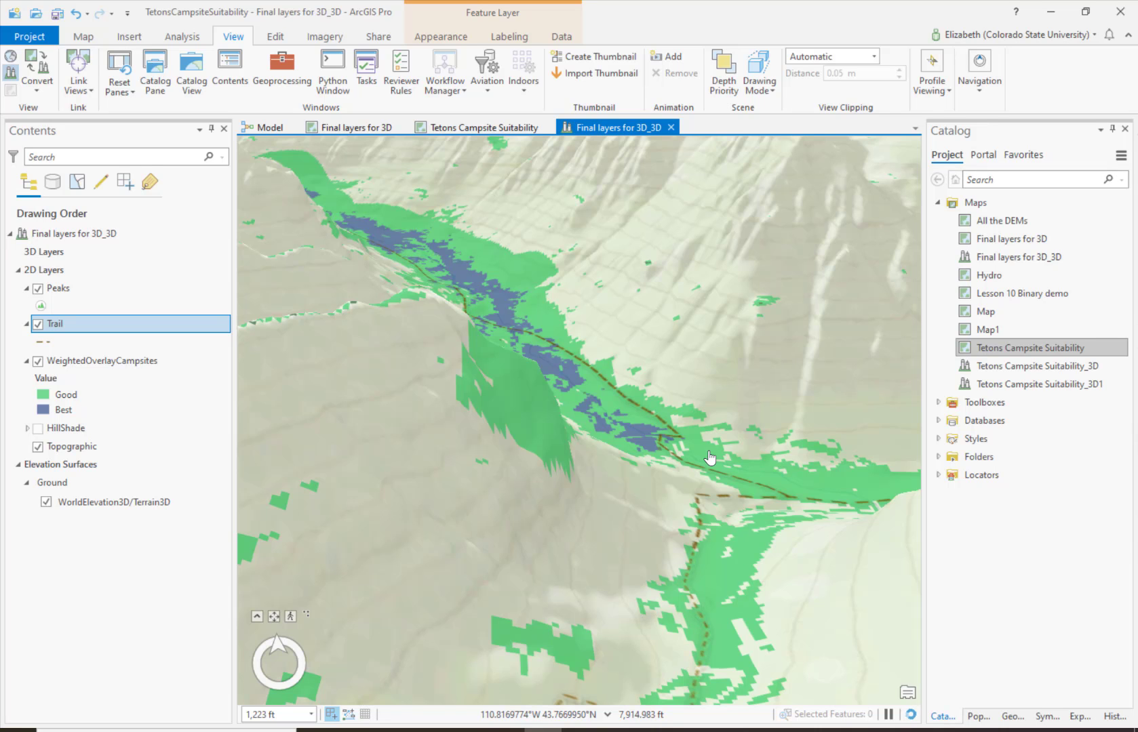
scroll(709, 459, down, 5)
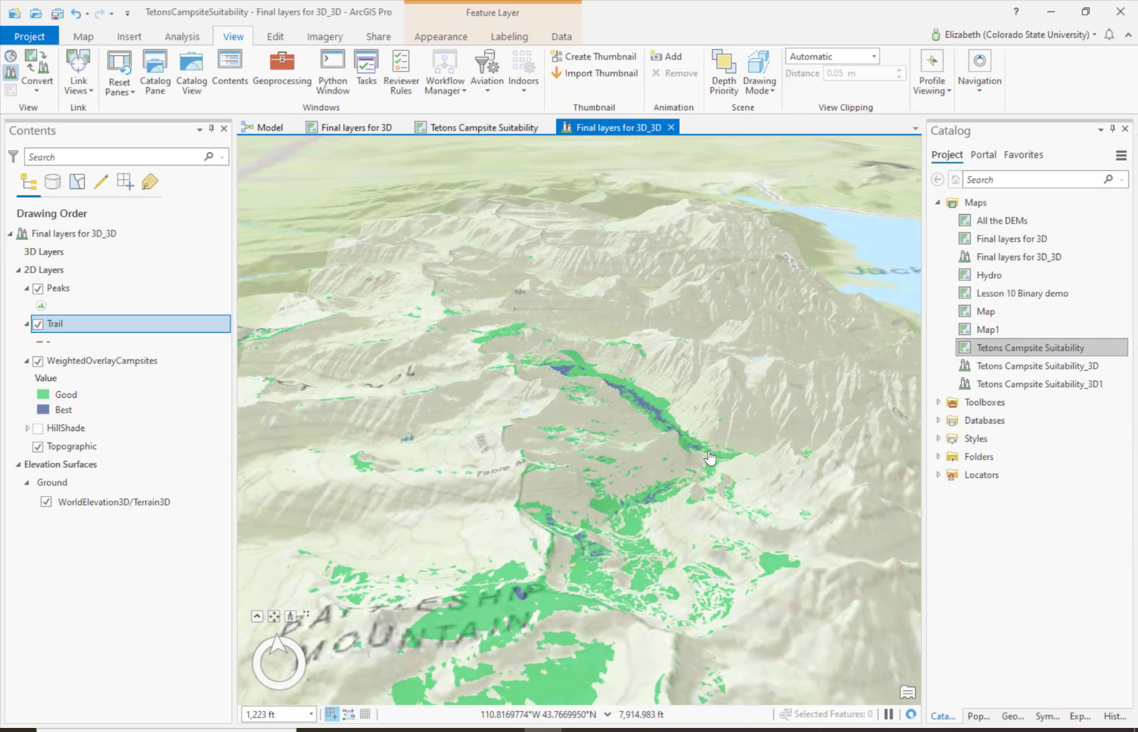
scroll(710, 458, up, 2)
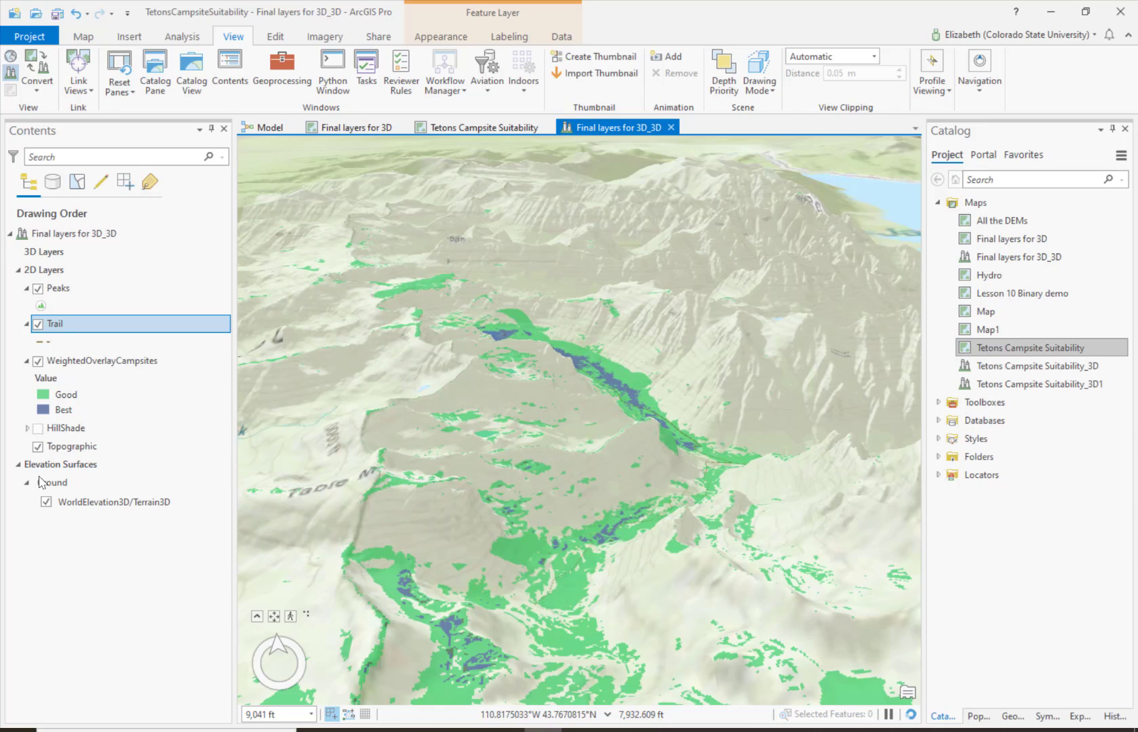
click(83, 36)
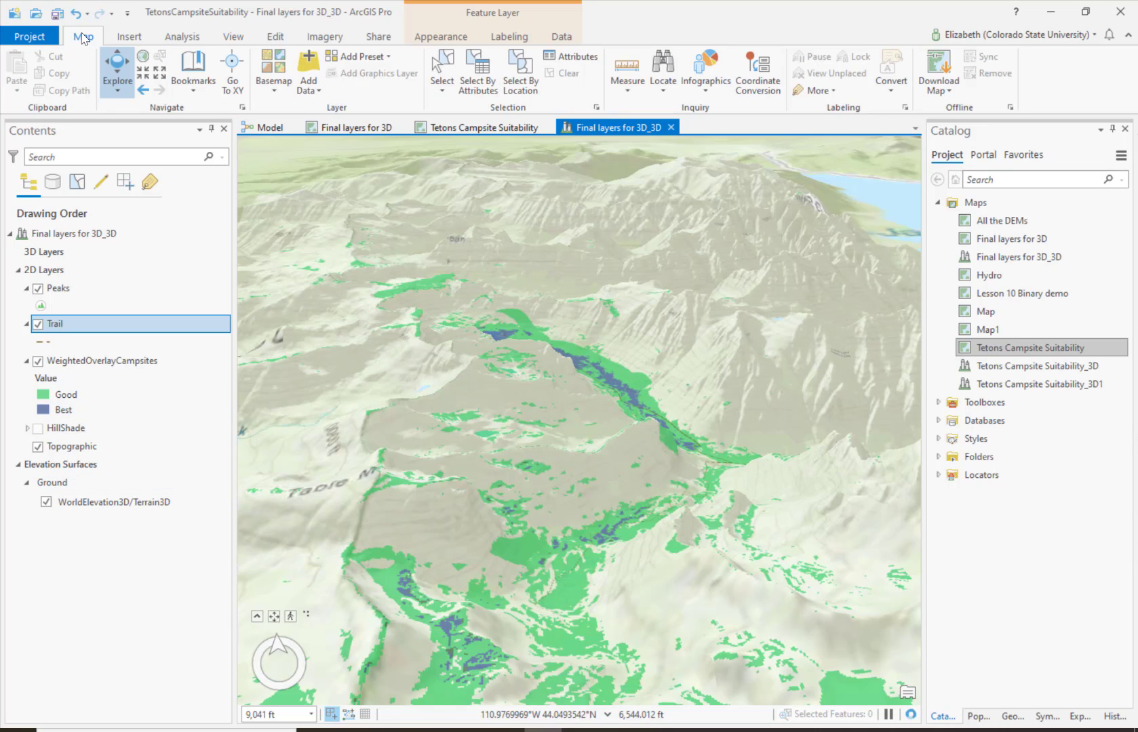
click(274, 90)
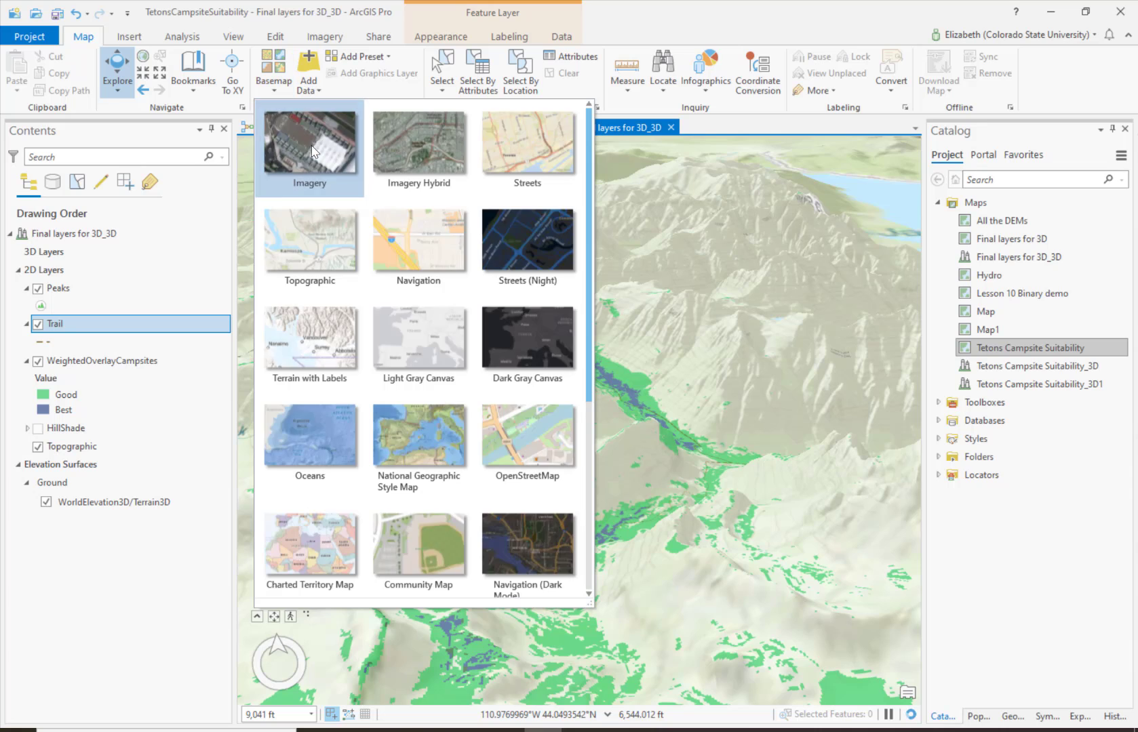
click(313, 149)
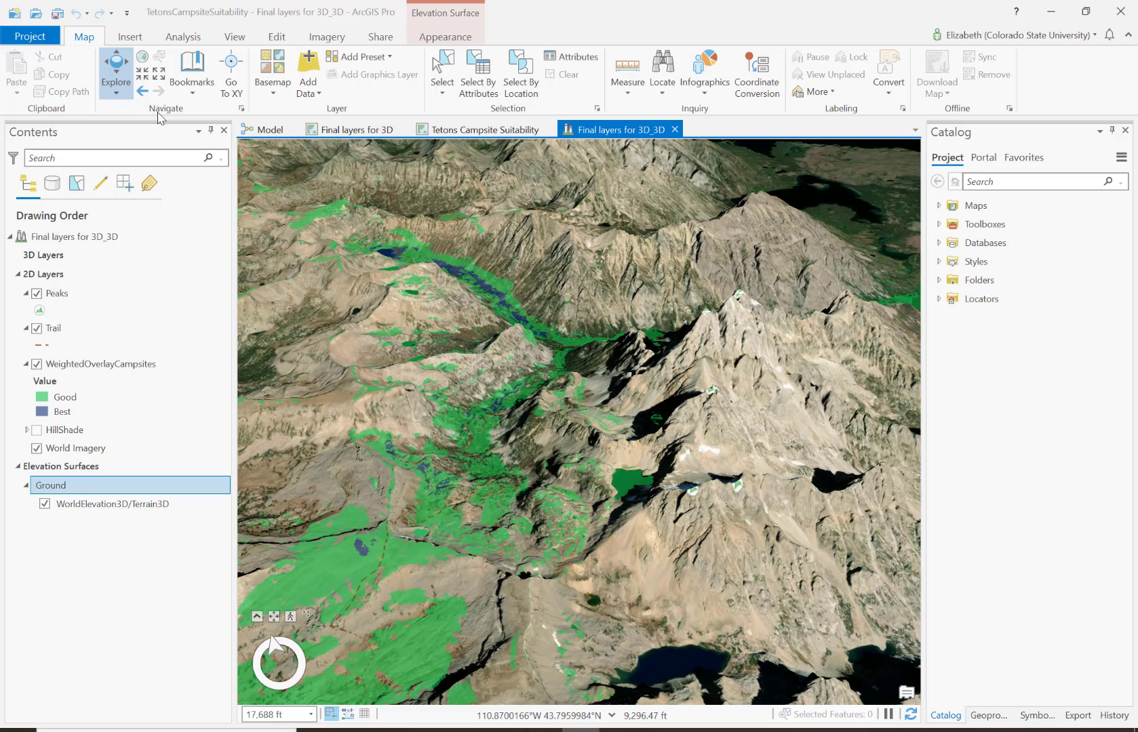
Link the open map and scene views by center only.
click(236, 44)
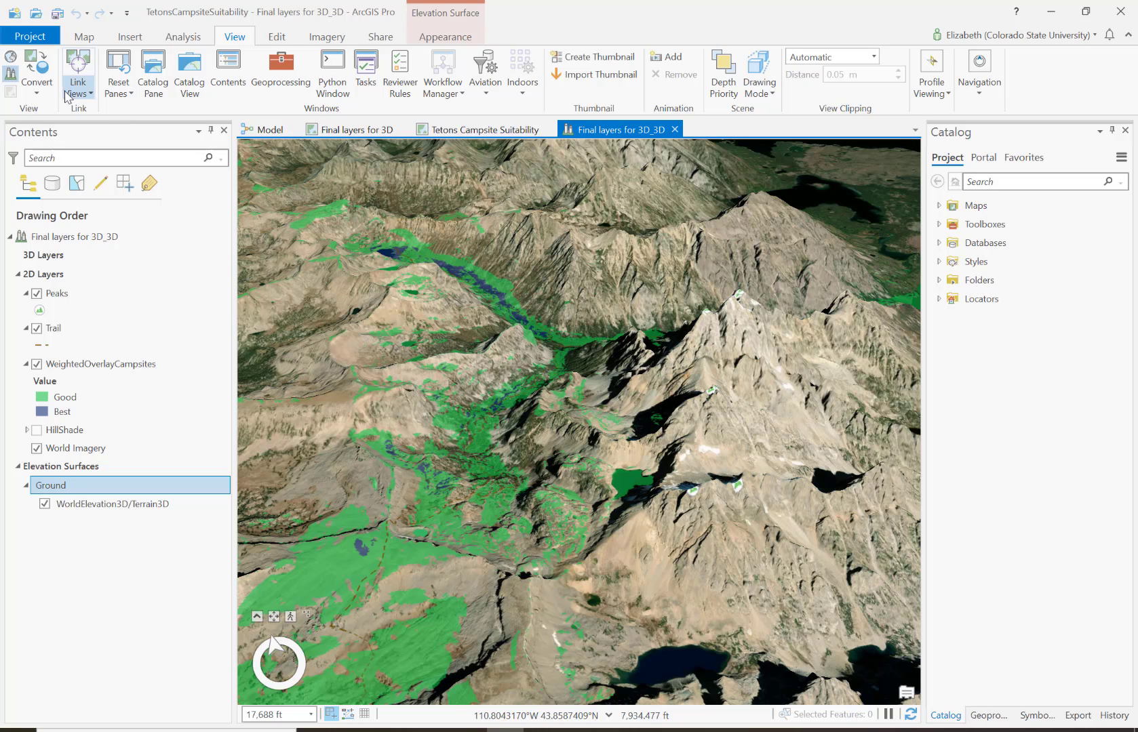
click(85, 99)
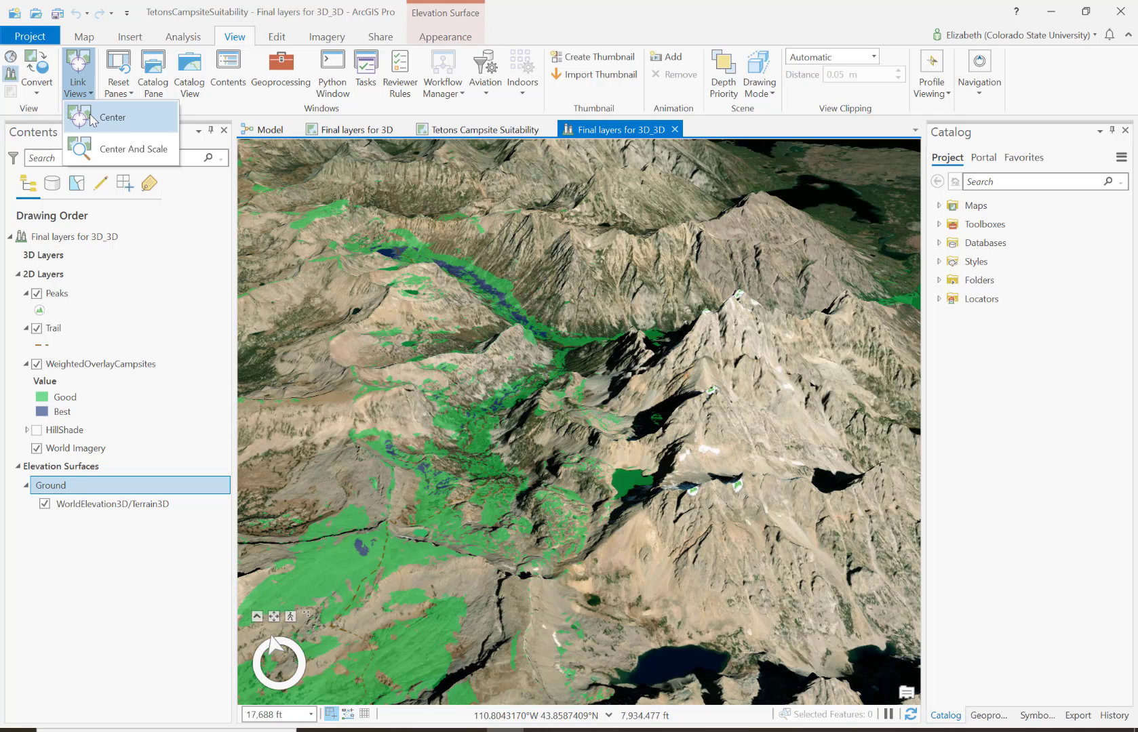
click(93, 119)
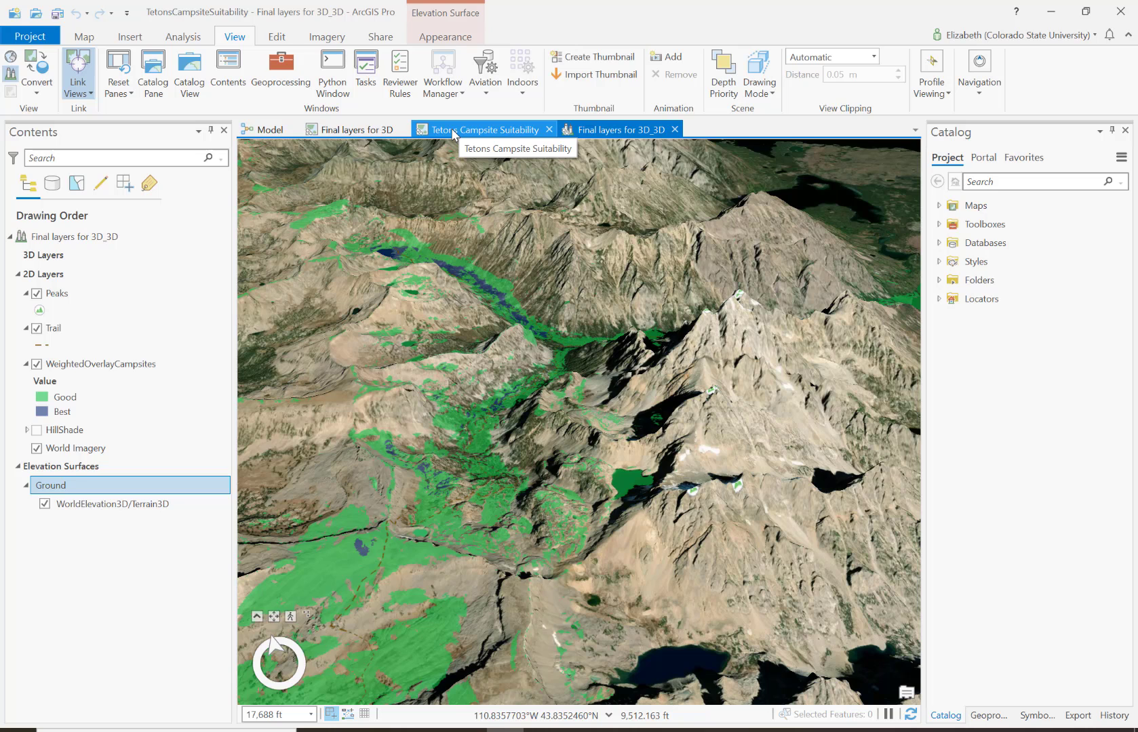
Place the Final layers for 3D map in a new vertical tab group beside the scene and pan the scene to test the link.
click(354, 130)
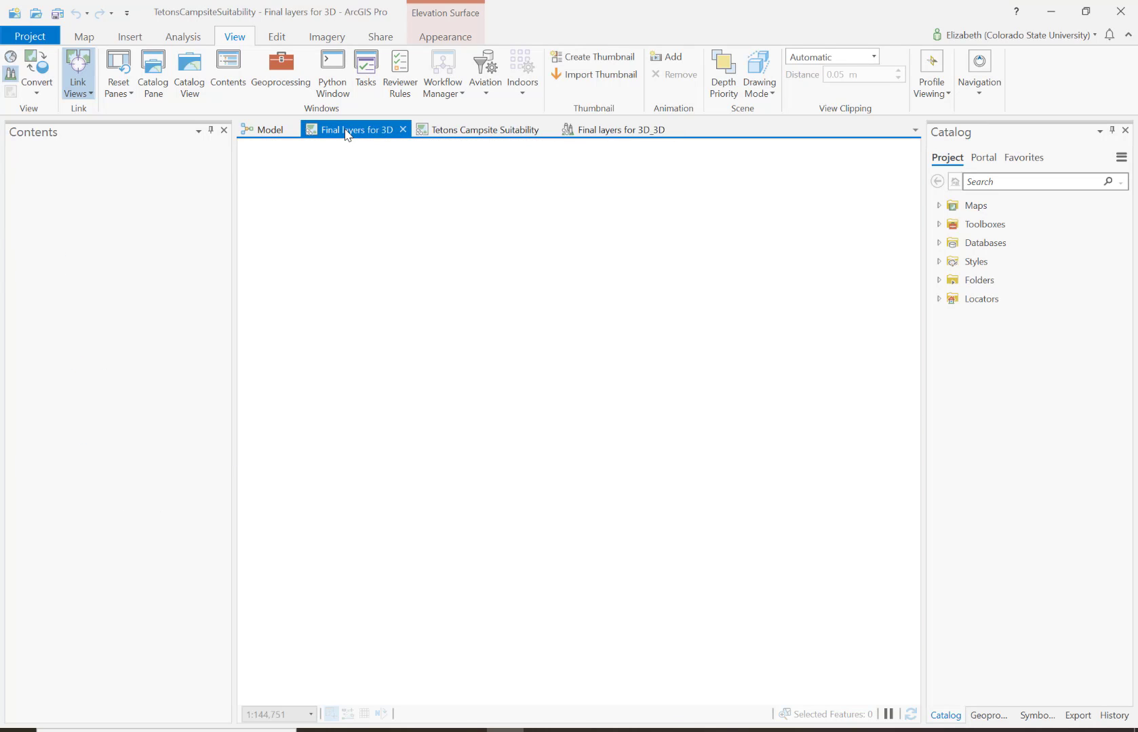
right_click(349, 133)
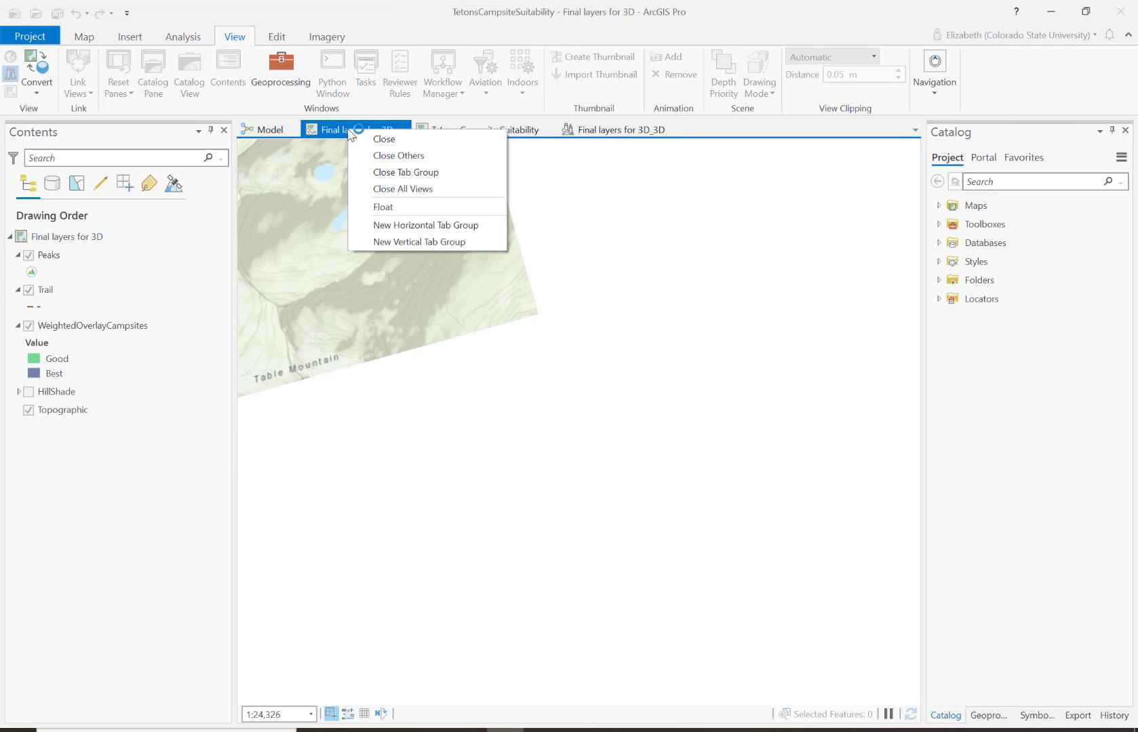
click(348, 131)
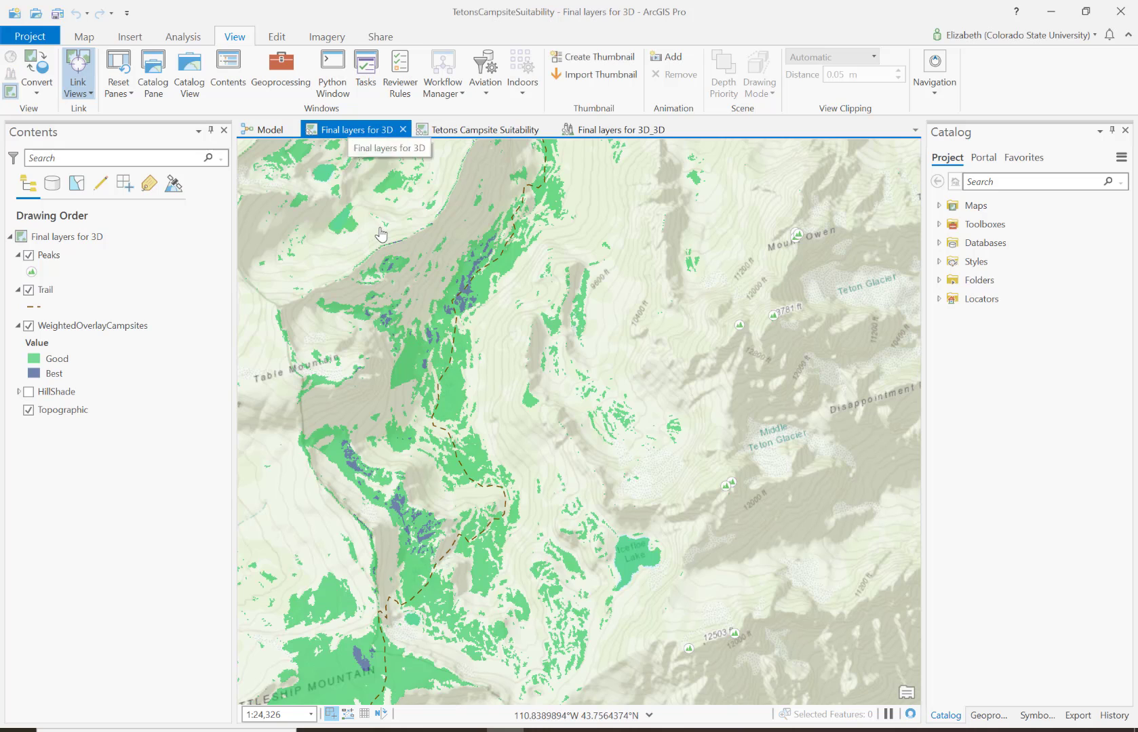
right_click(340, 125)
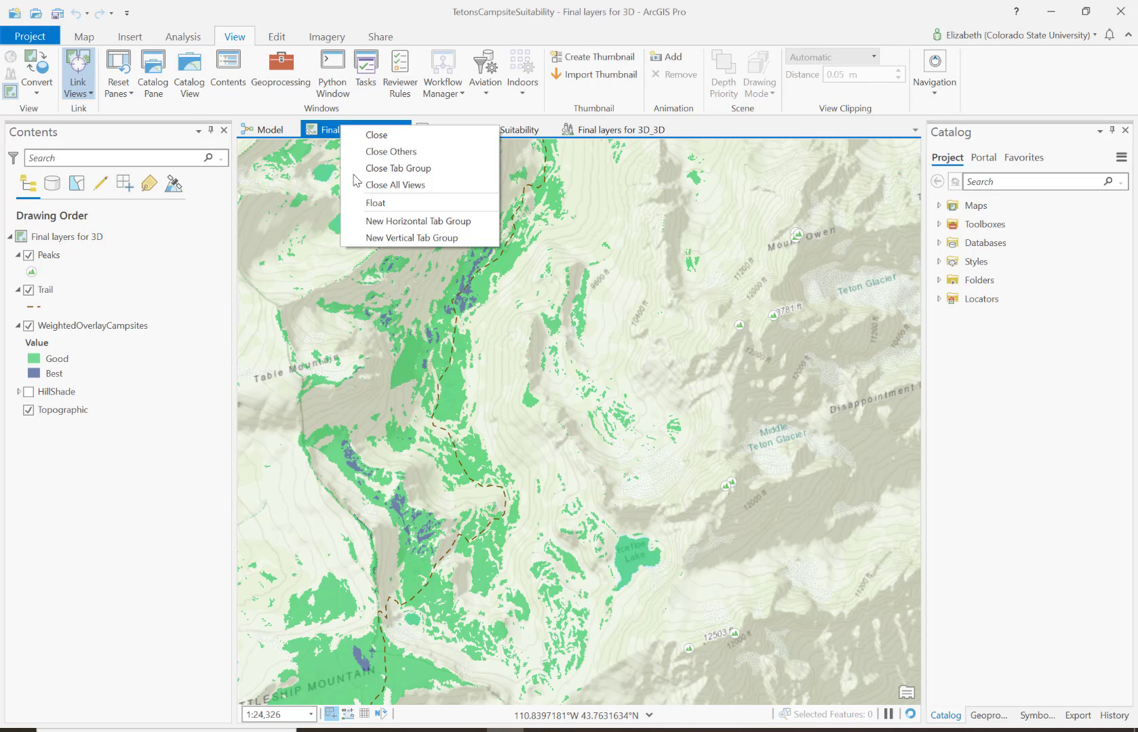
click(379, 238)
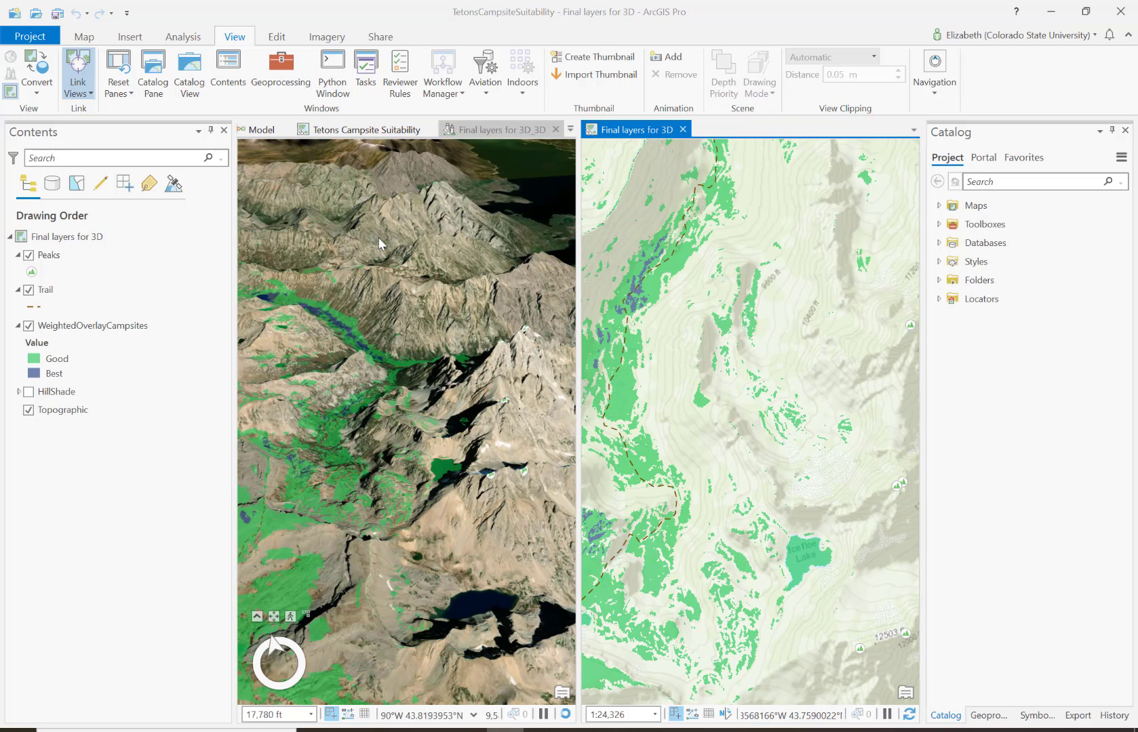
click(395, 397)
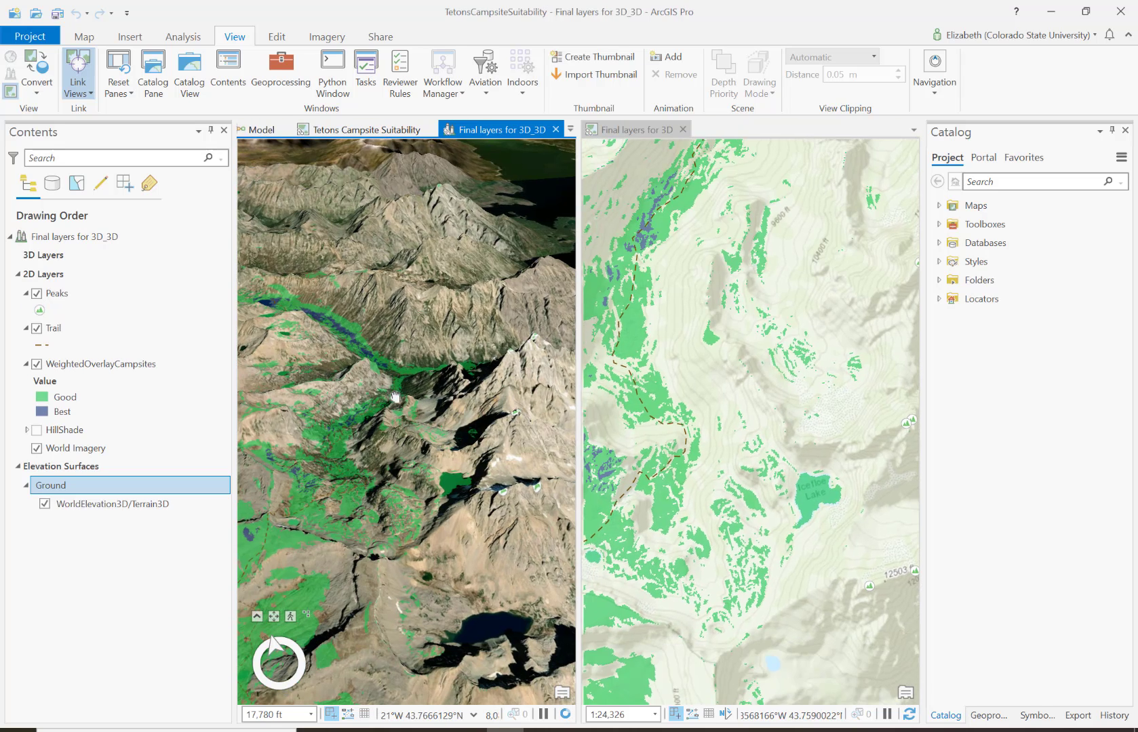
drag(394, 397, 421, 445)
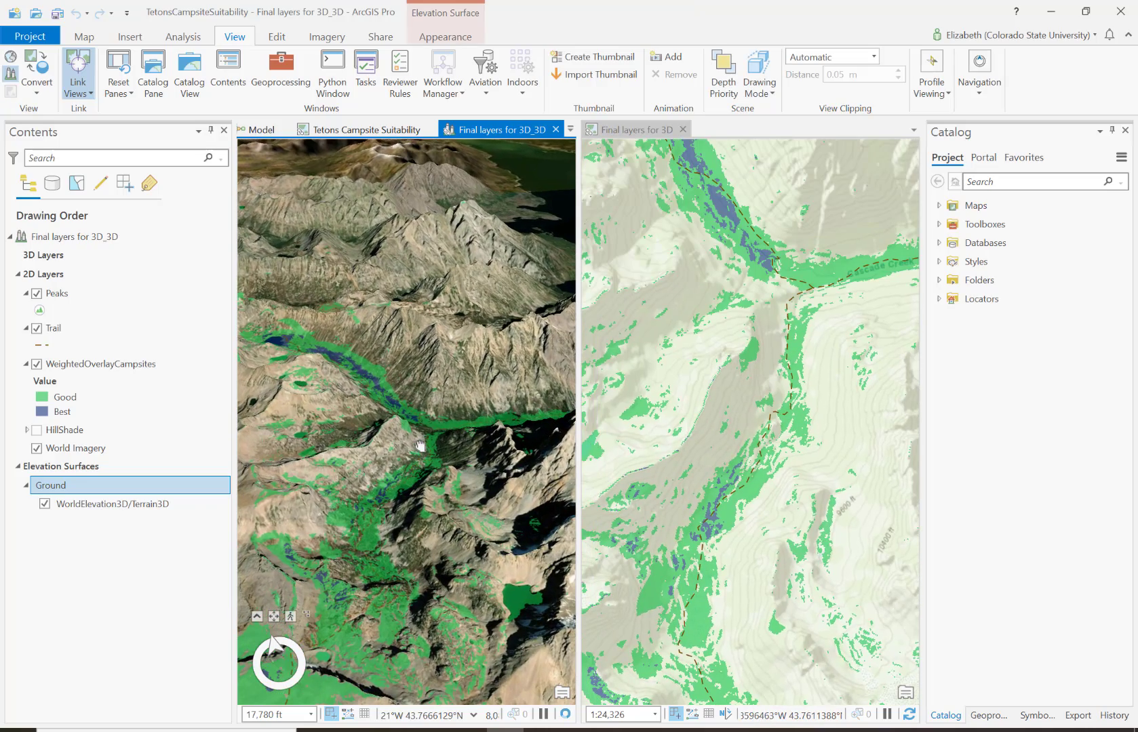
drag(385, 385, 361, 336)
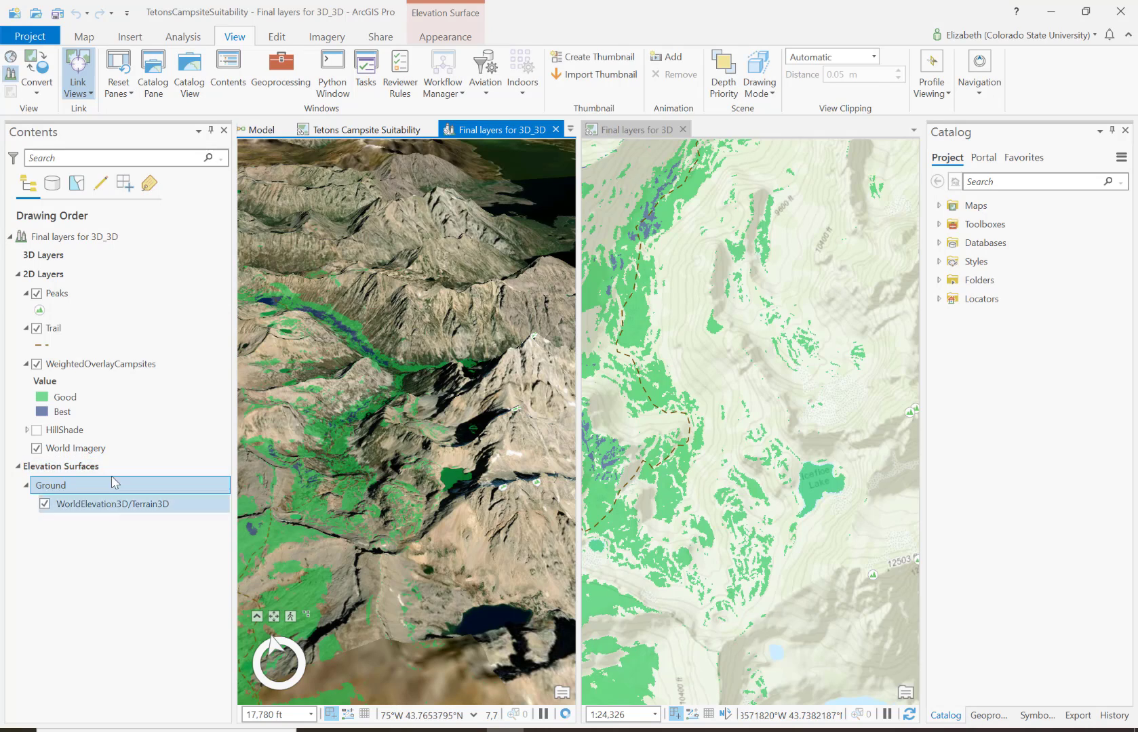
Set the Ground elevation surface's vertical exaggeration to 0.50.
click(52, 486)
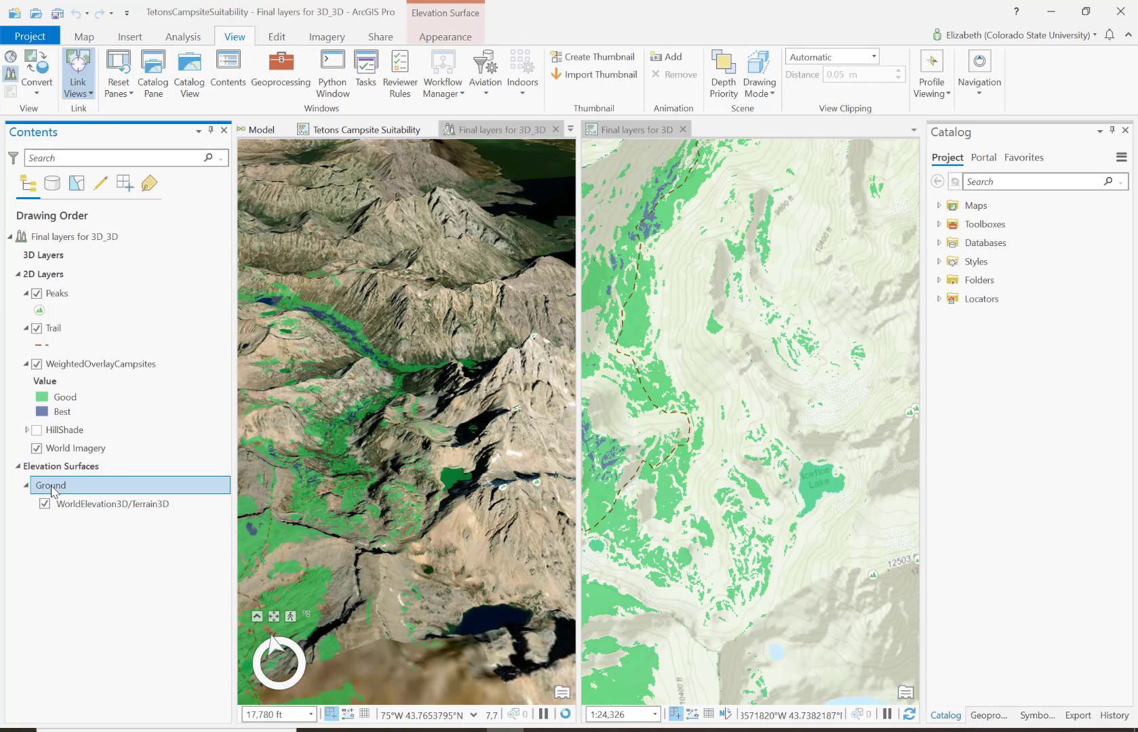
click(464, 39)
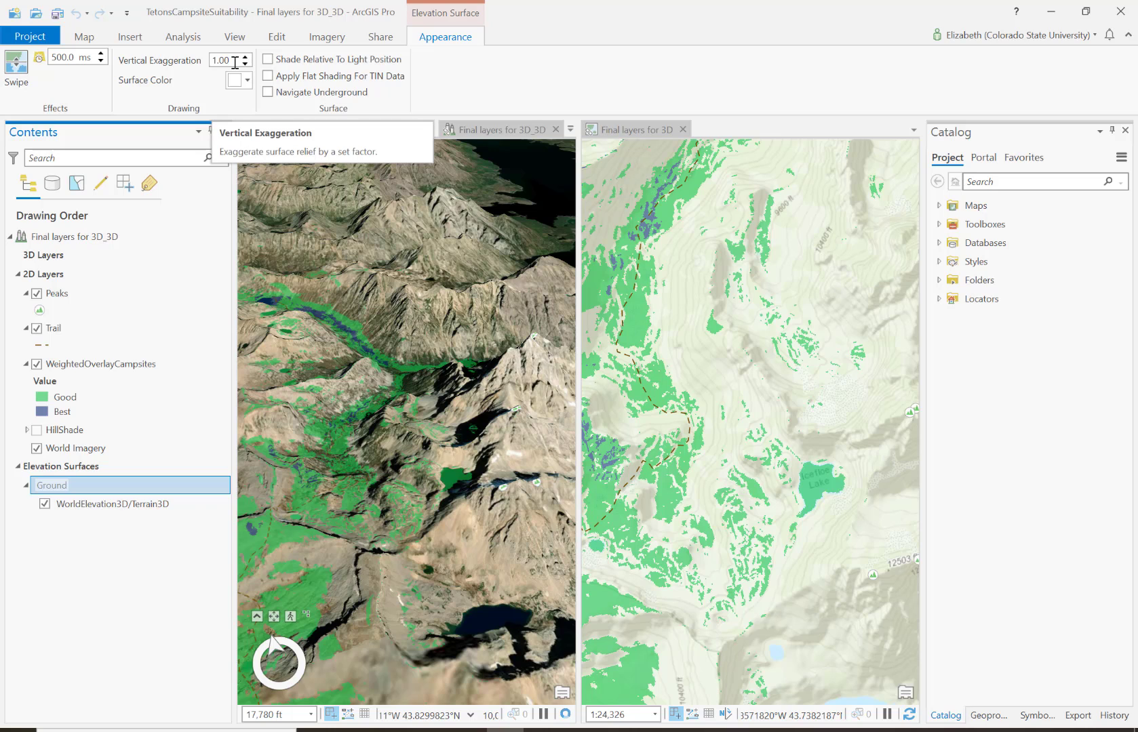
drag(234, 62, 191, 60)
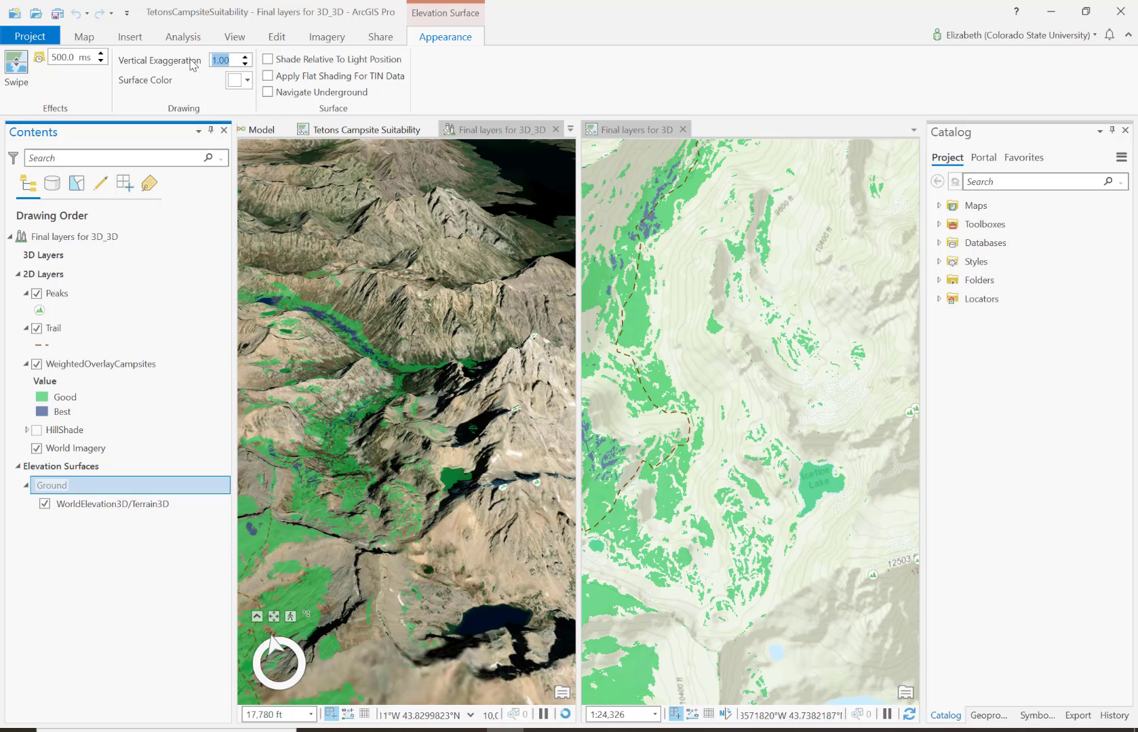
text(.5)
key(Return)
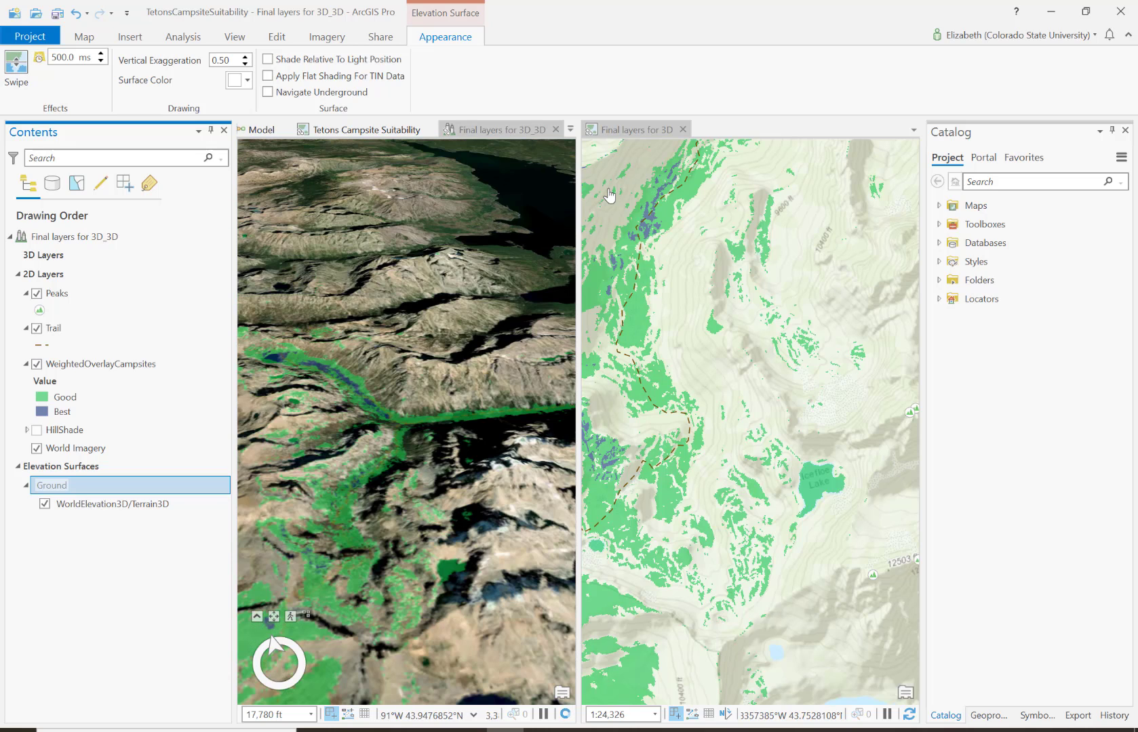
Close the 2D Final layers for 3D map and open the web scene sharing settings for Final layers for 3D_3D.
click(683, 130)
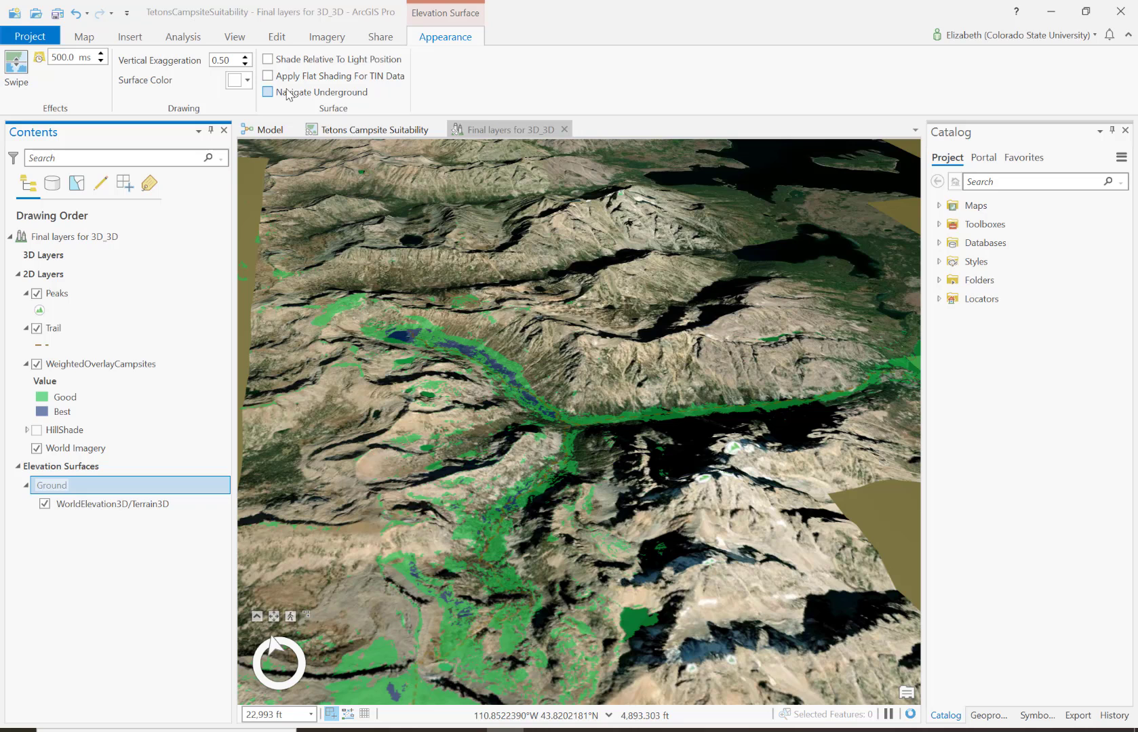
click(360, 42)
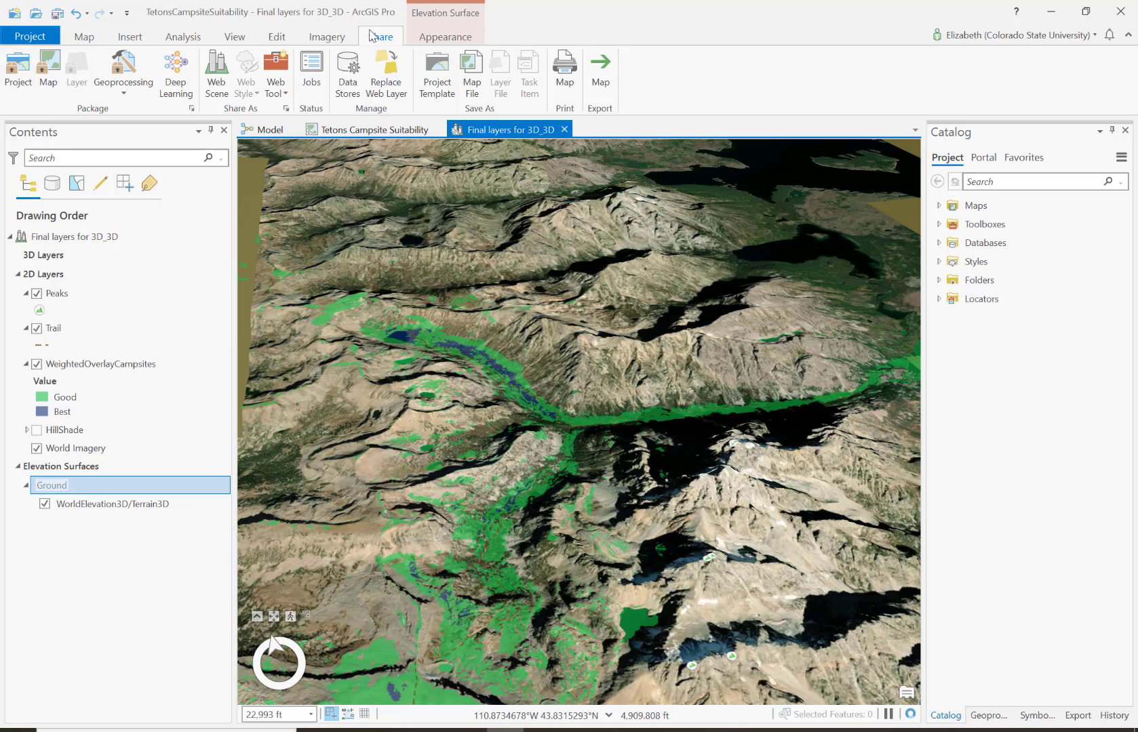
click(216, 95)
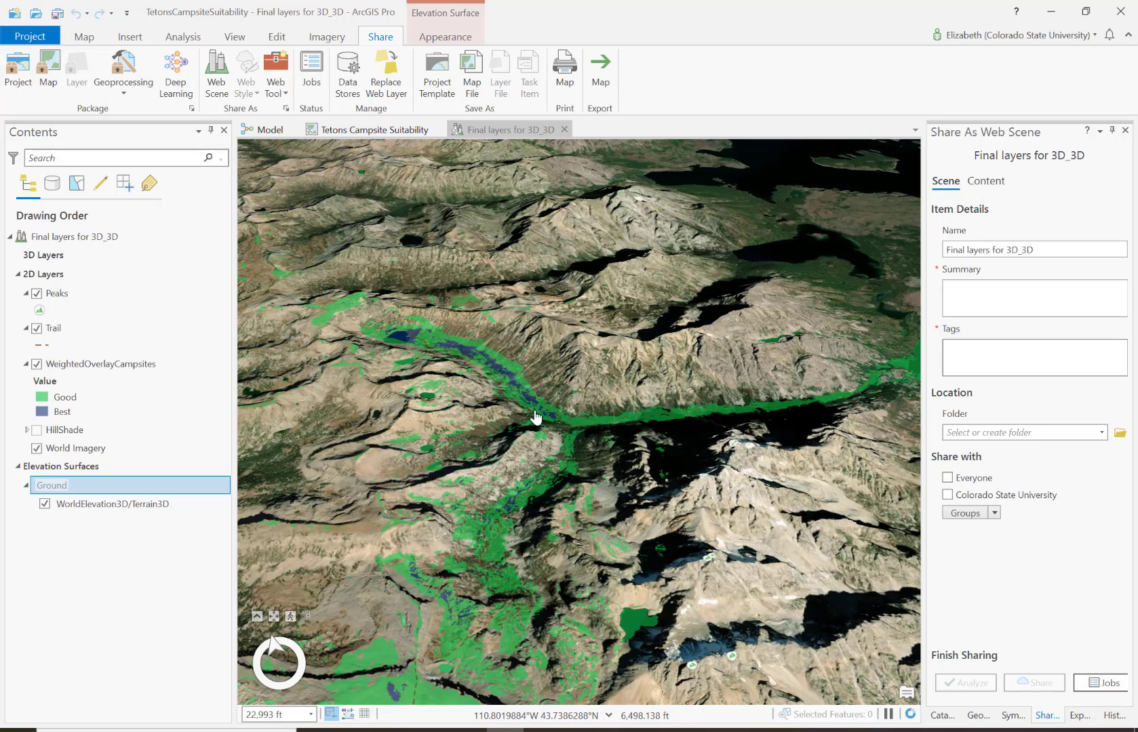
Inspect the Best campsite areas near the trail junction up close from a rotated, tilted viewpoint.
scroll(529, 400, up, 2)
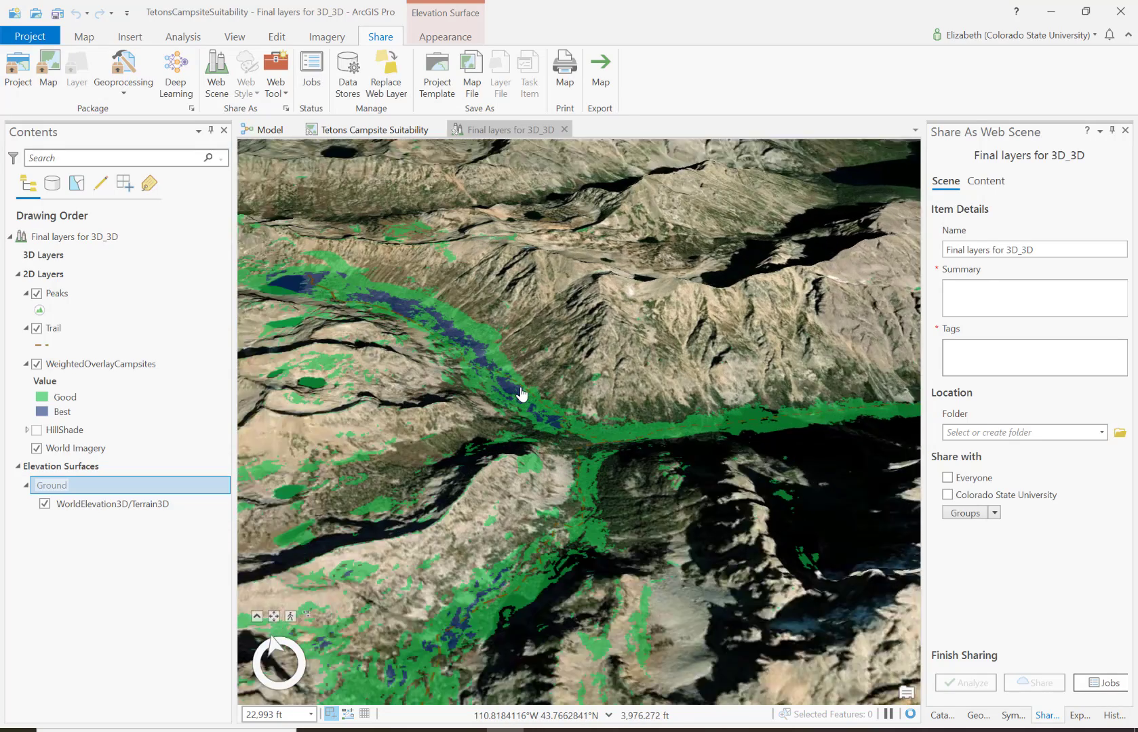
scroll(535, 391, up, 5)
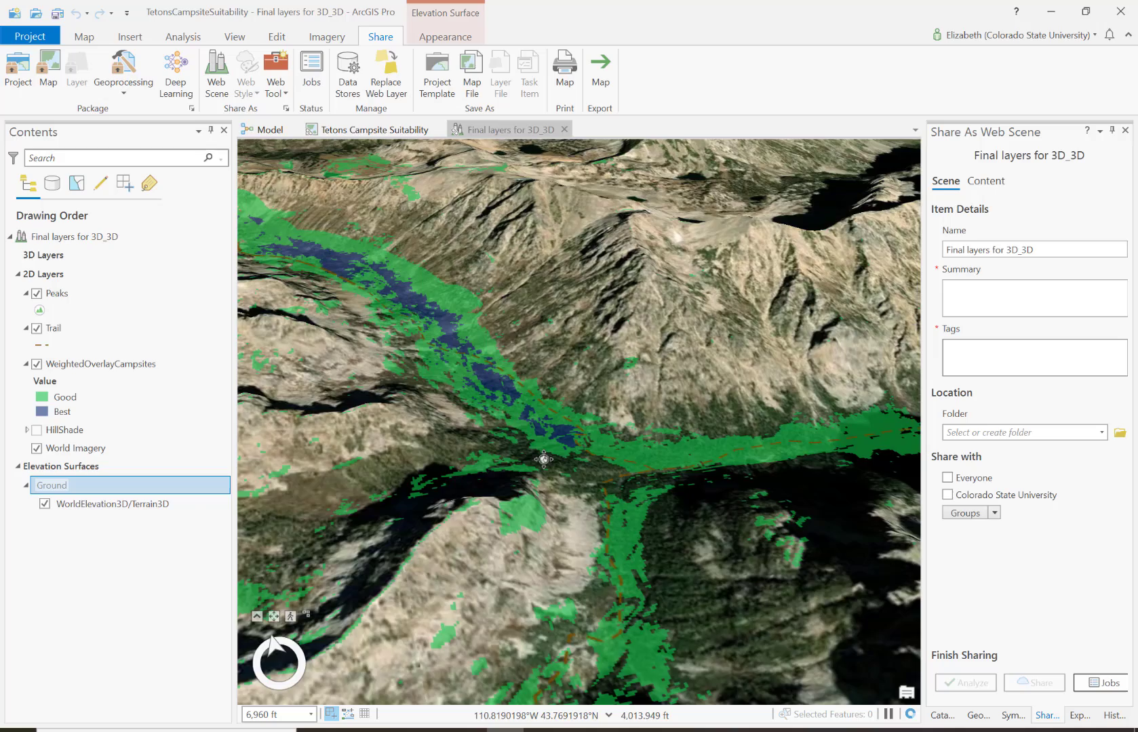
mouse_move(544, 458)
middle_down()
mouse_move(489, 470)
mouse_move(526, 408)
mouse_move(533, 414)
middle_up()
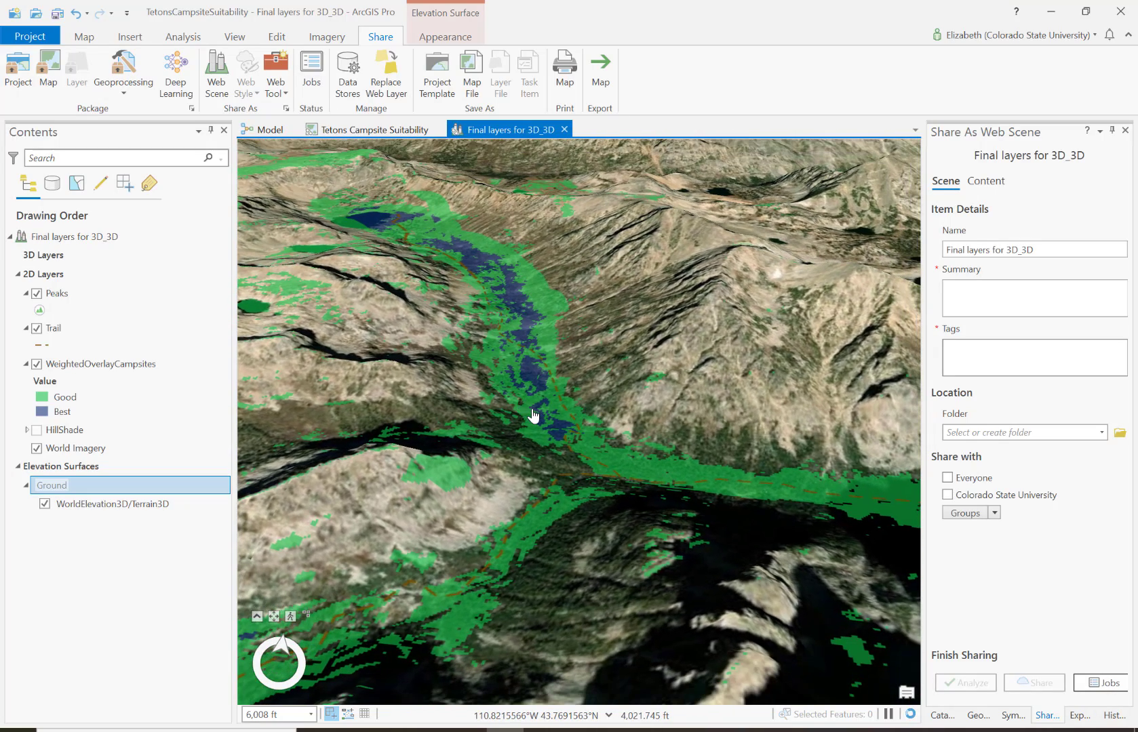